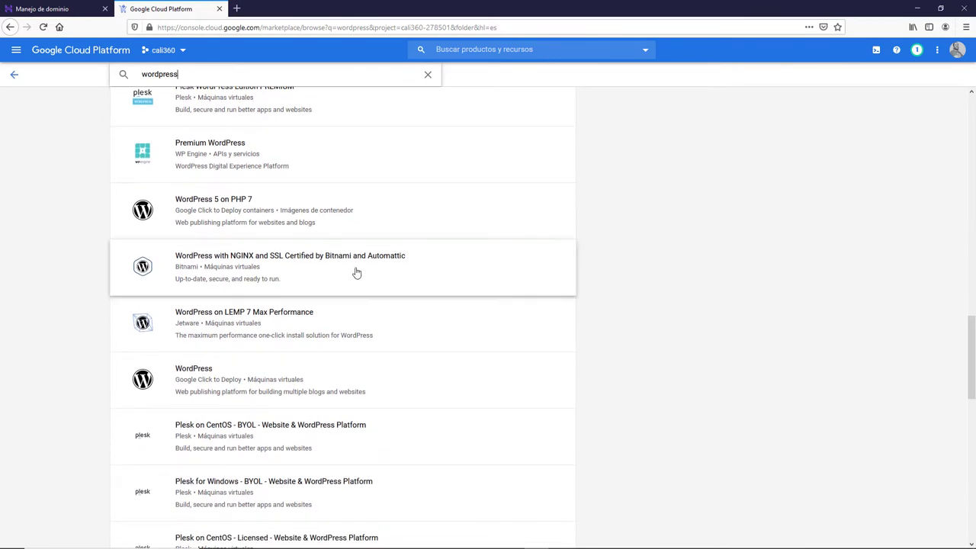
- Open the Bitnami WordPress with NGINX and SSL listing and check its 13,61 $/month estimated cost
click(355, 273)
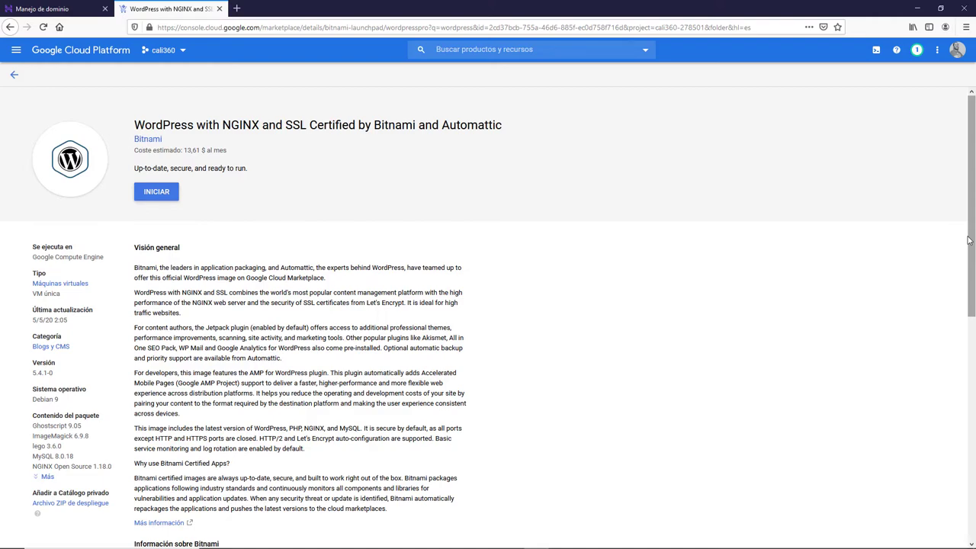
scroll(968, 240, down, 9)
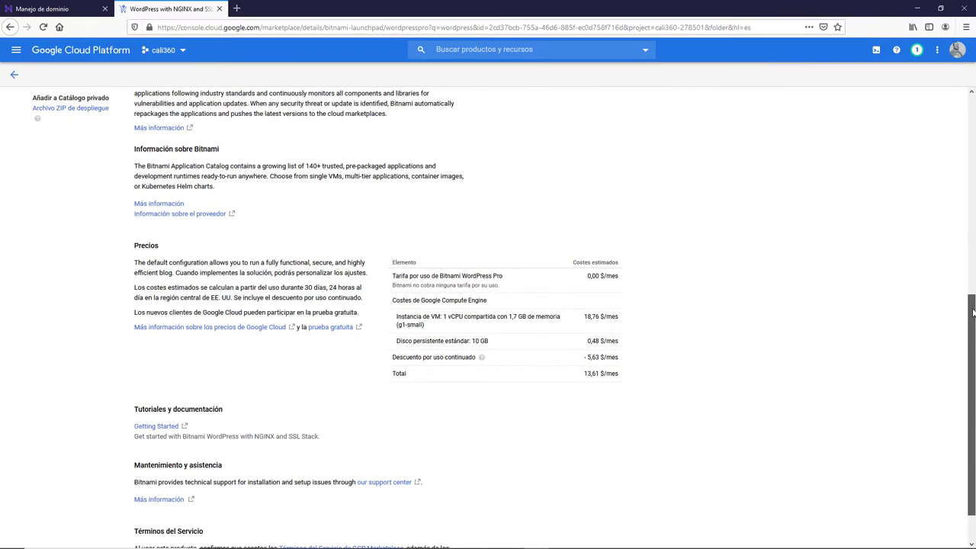
drag(973, 313, 972, 107)
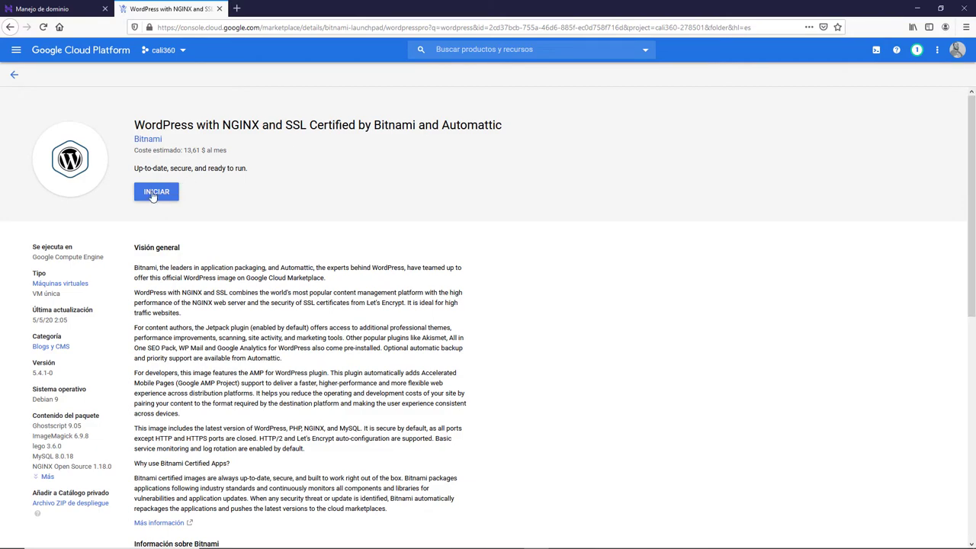
- Deploy the Bitnami WordPress solution on the micro (1 shared vCPU) machine type
click(153, 193)
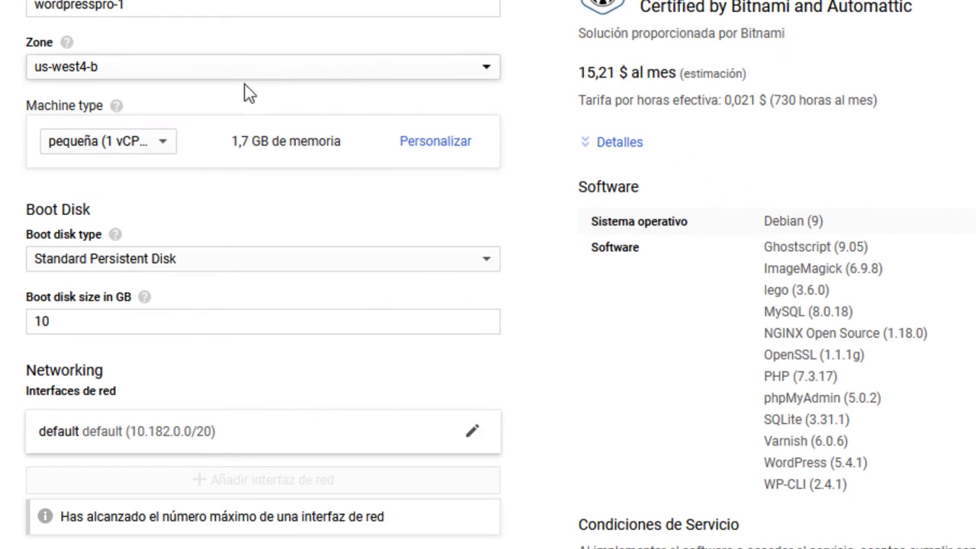
click(165, 144)
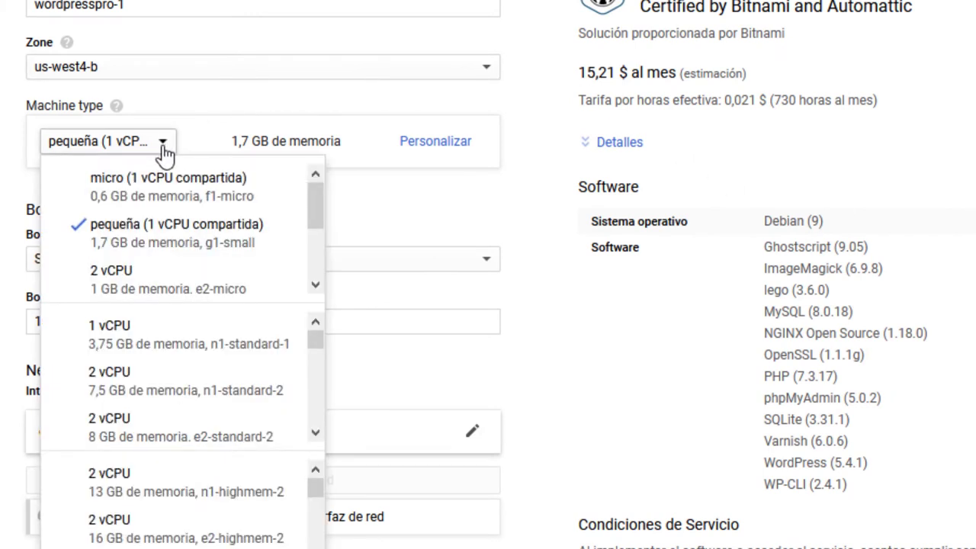
click(155, 191)
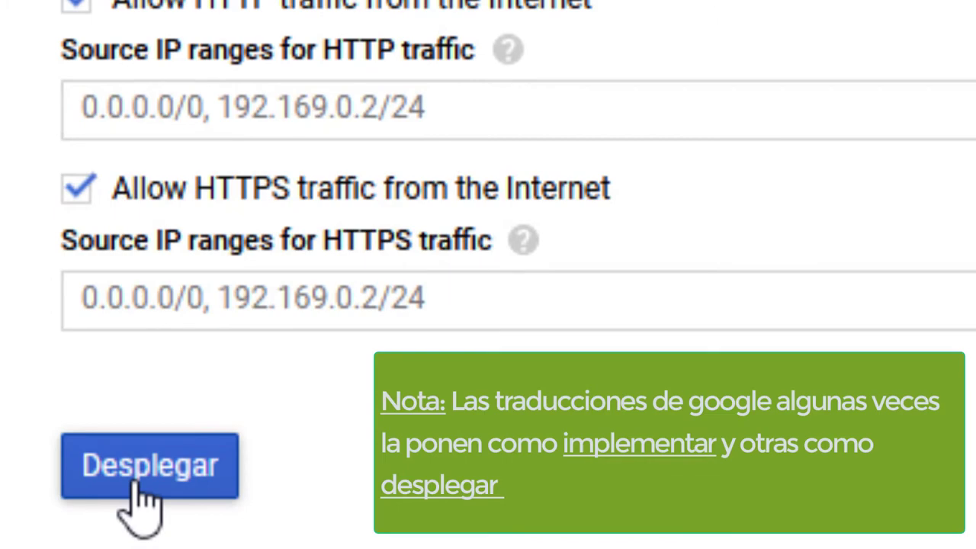
click(141, 488)
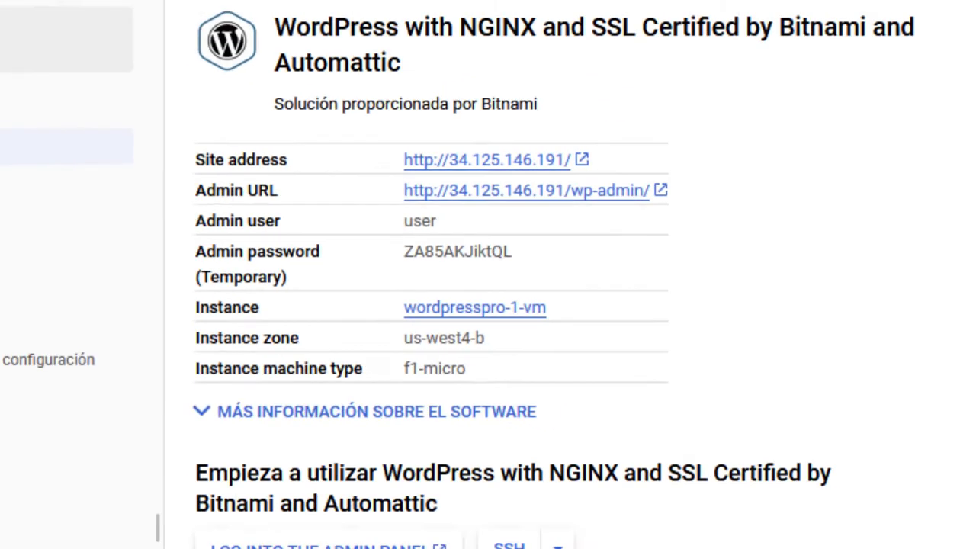
- Open the deployed WordPress site at 34.125.146.191 from the deployment's Site address link
click(418, 162)
click(195, 90)
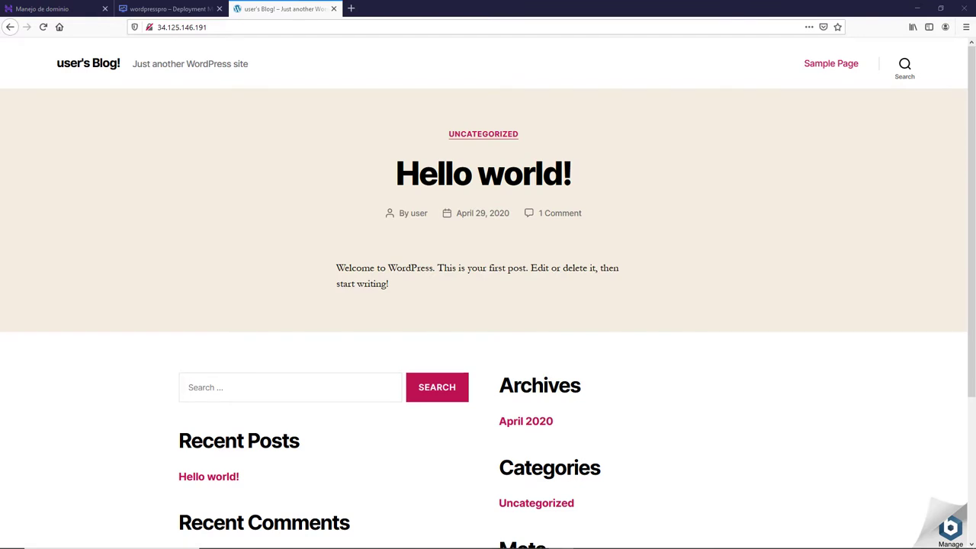
- Go to the site's /wp-admin login page
click(211, 28)
click(212, 27)
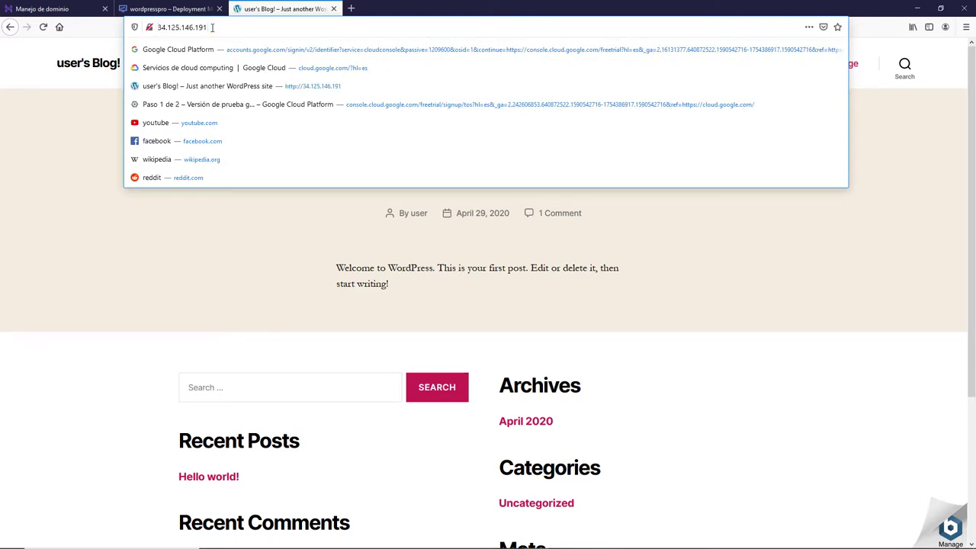
text(/w)
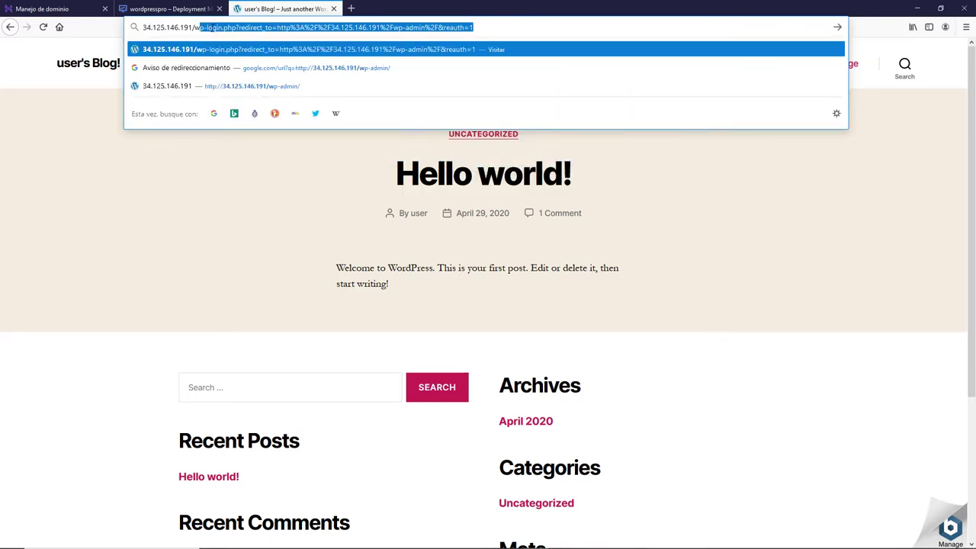
text(p-adm)
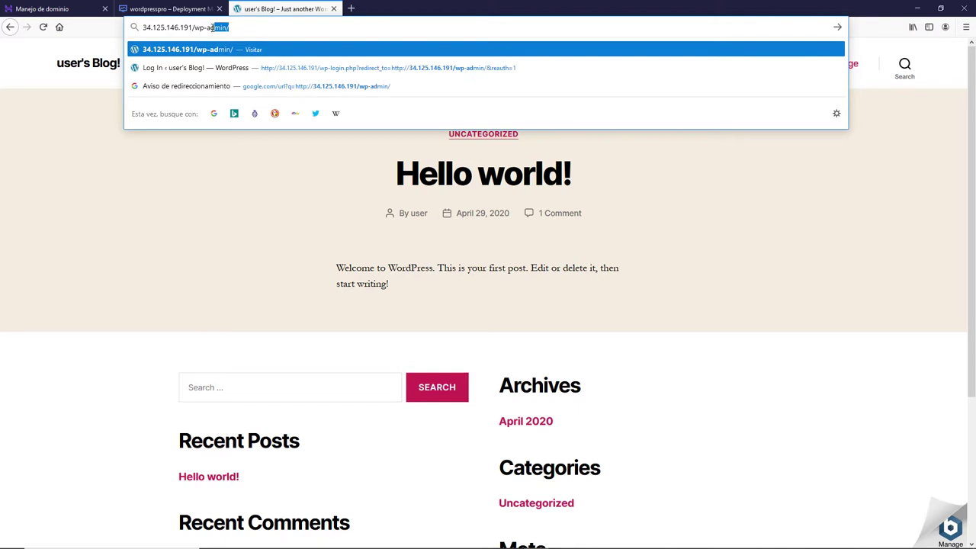
text(in)
key(Return)
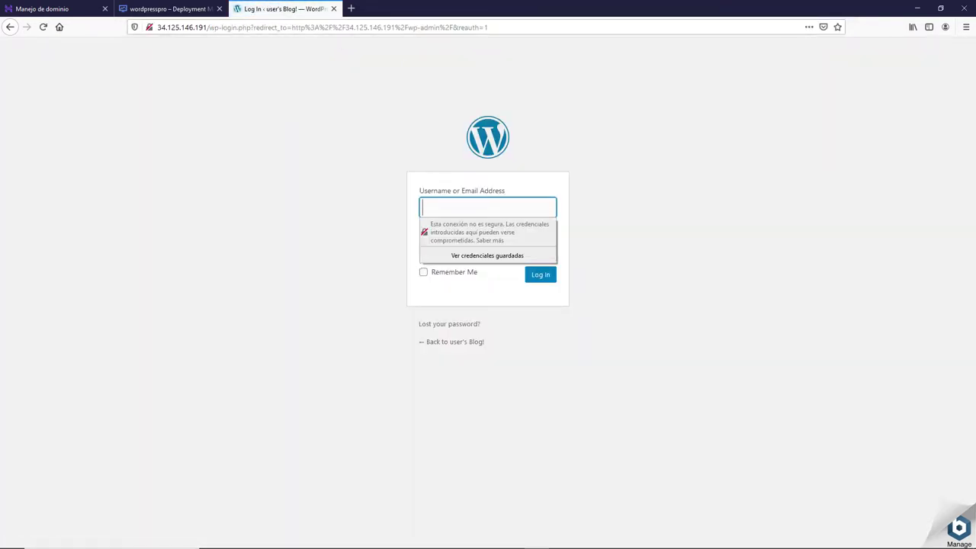
- Copy the deployment's admin username into the WordPress login form
click(156, 8)
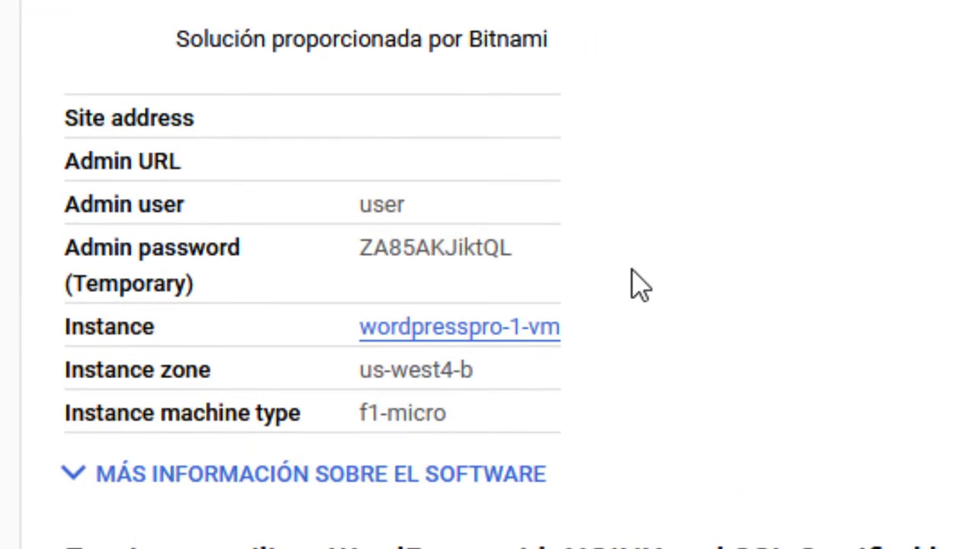
drag(402, 186, 362, 209)
key(ctrl+c)
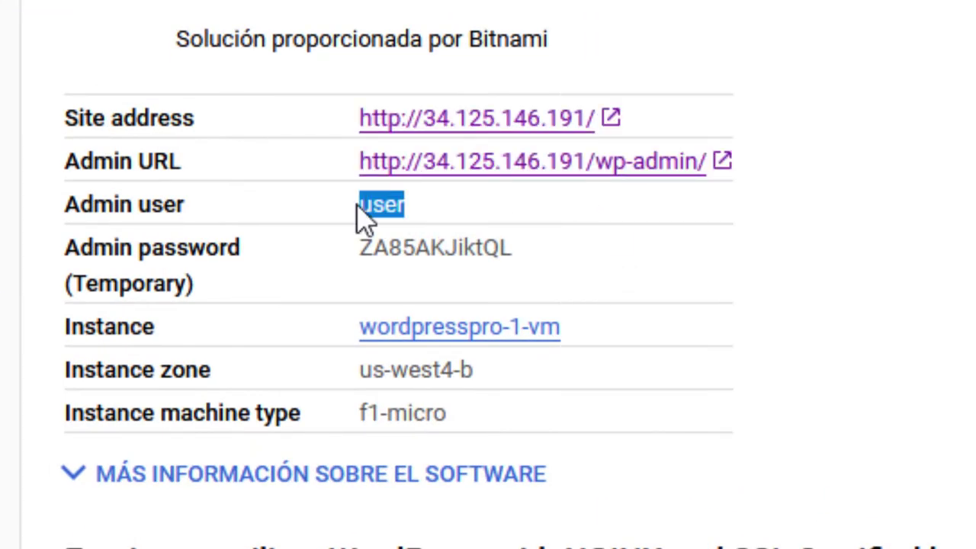
click(427, 164)
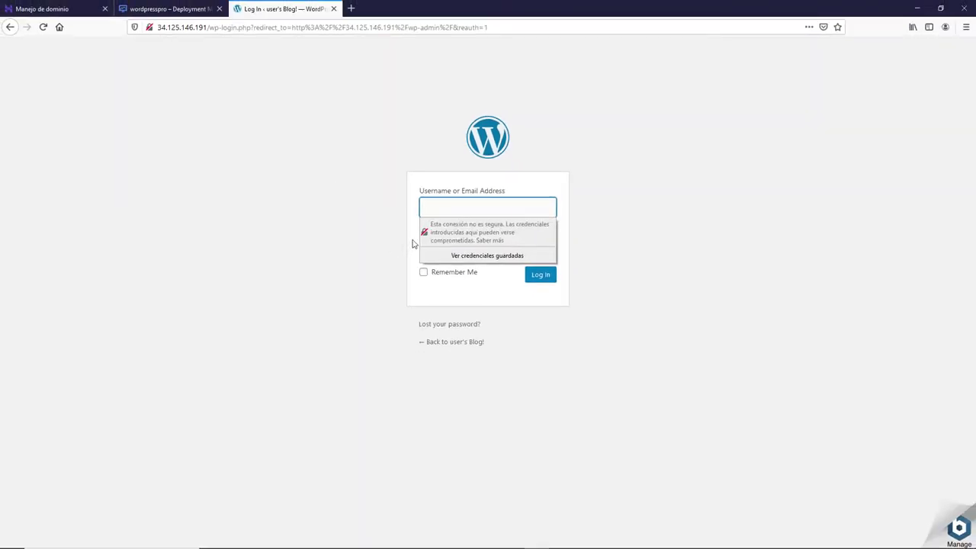
key(ctrl+v)
- Paste the temporary admin password, log in, and decline saving the login
click(183, 9)
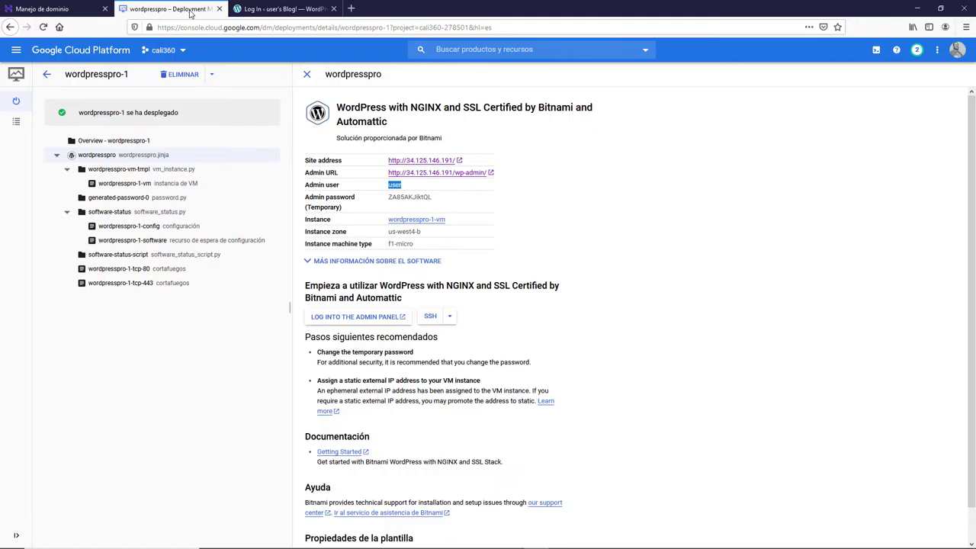
drag(432, 197, 389, 195)
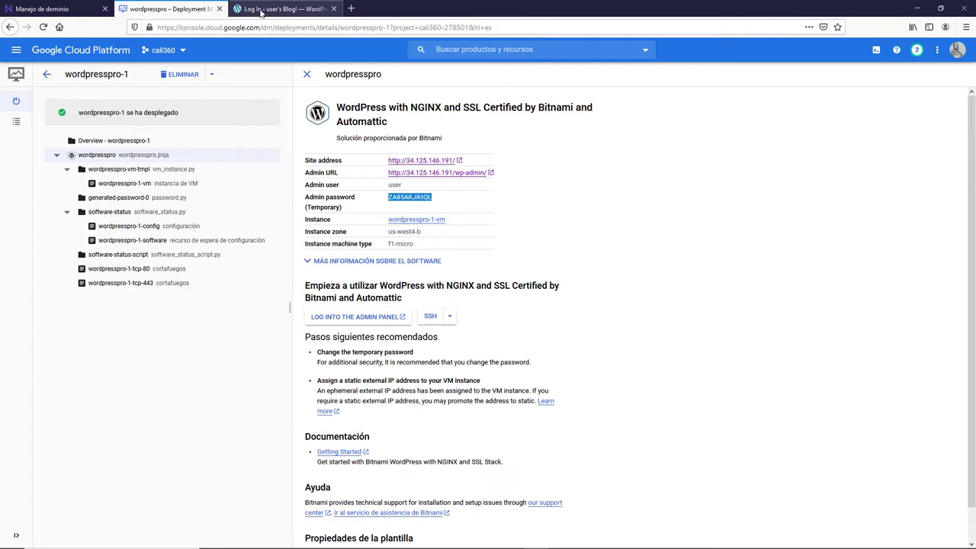
click(278, 9)
click(456, 250)
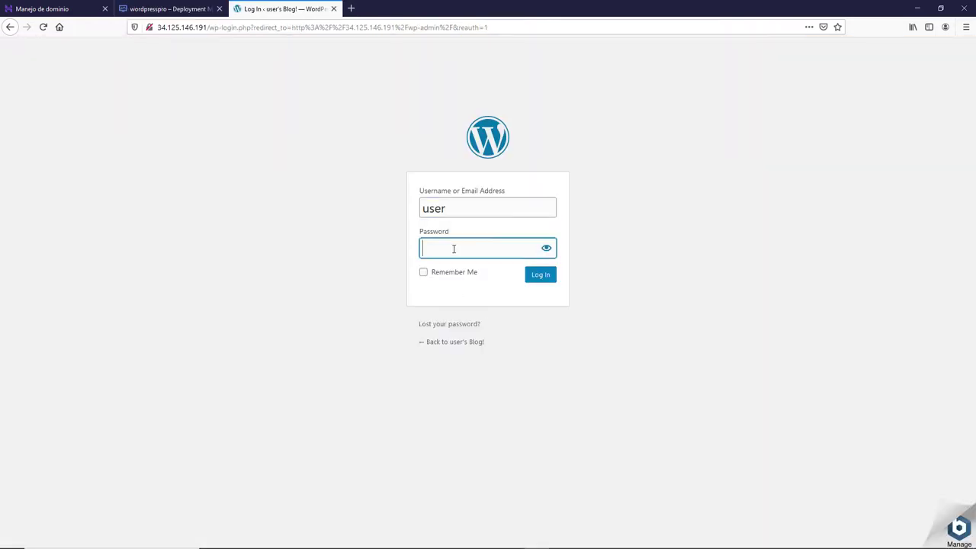
key(ctrl+v)
click(659, 296)
click(543, 279)
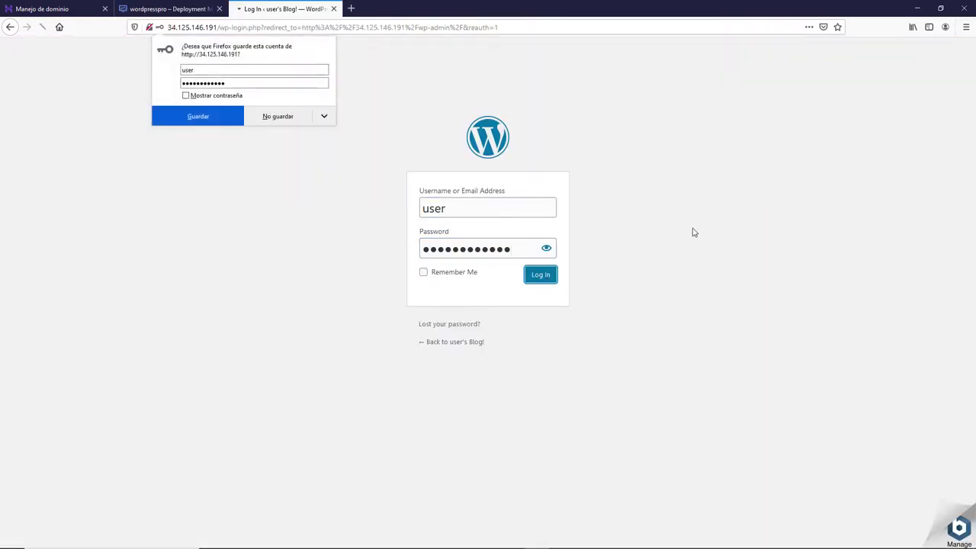
click(224, 119)
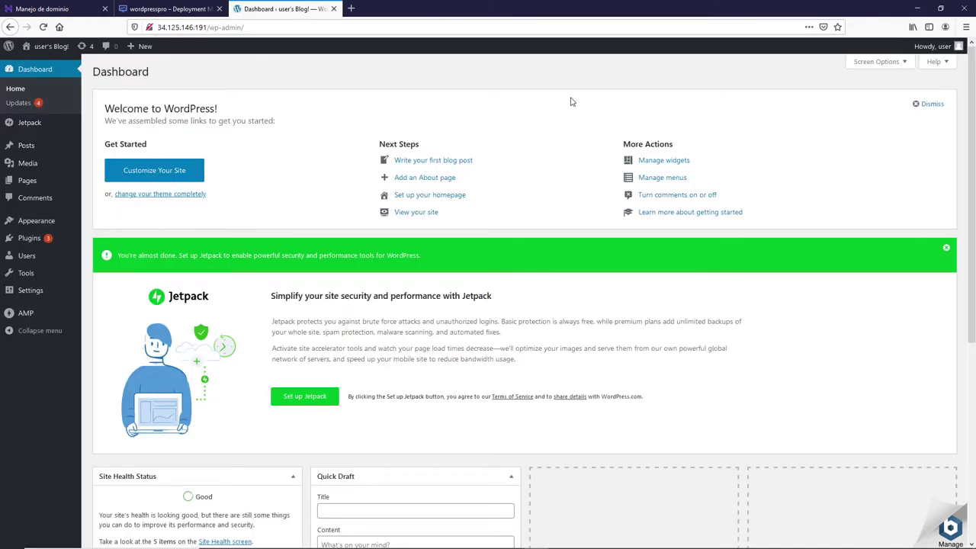
- Start a new user and fill in the username, e-mail, first name and last name
click(28, 257)
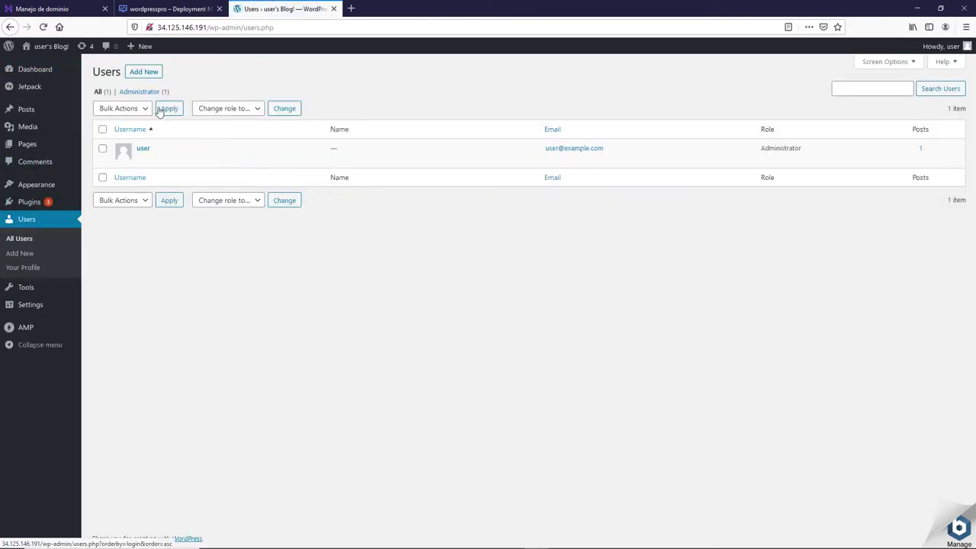
click(130, 75)
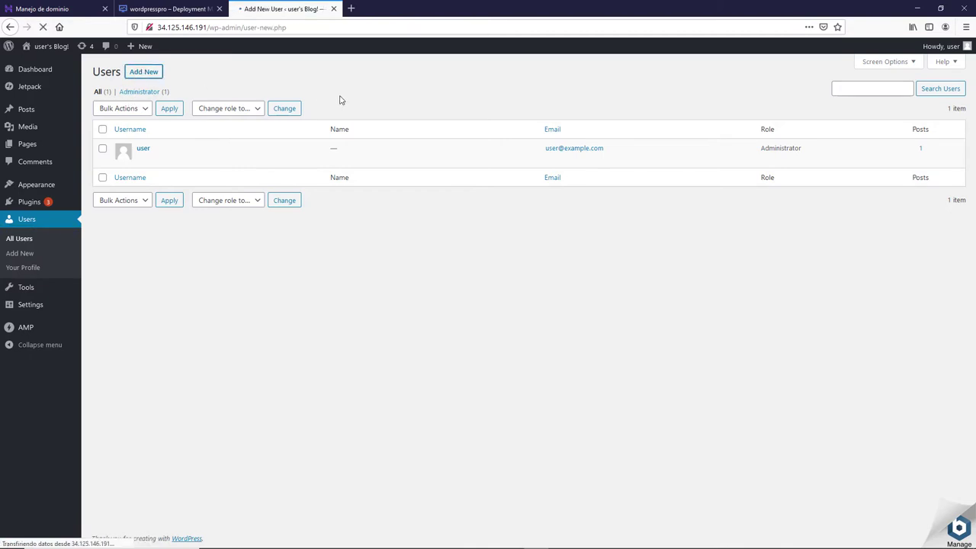
click(257, 120)
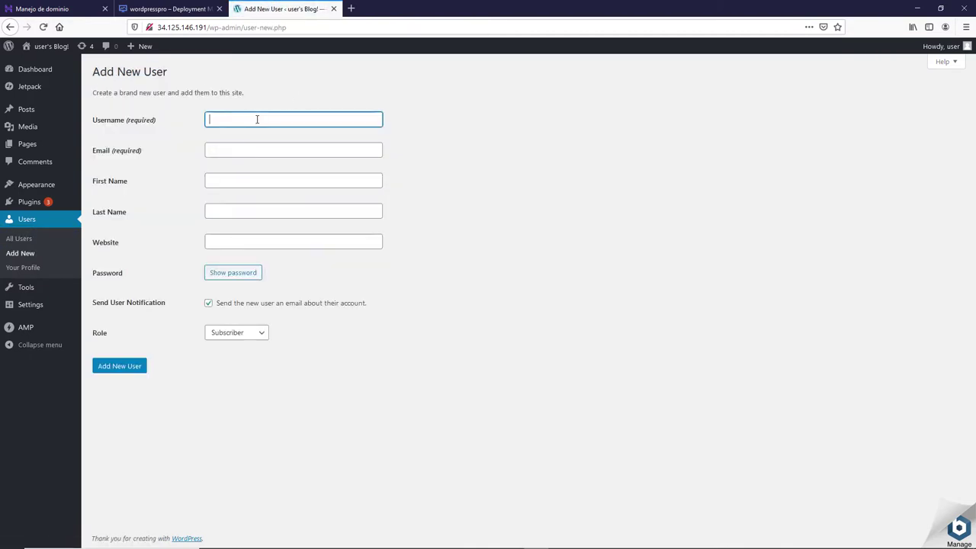
click(251, 147)
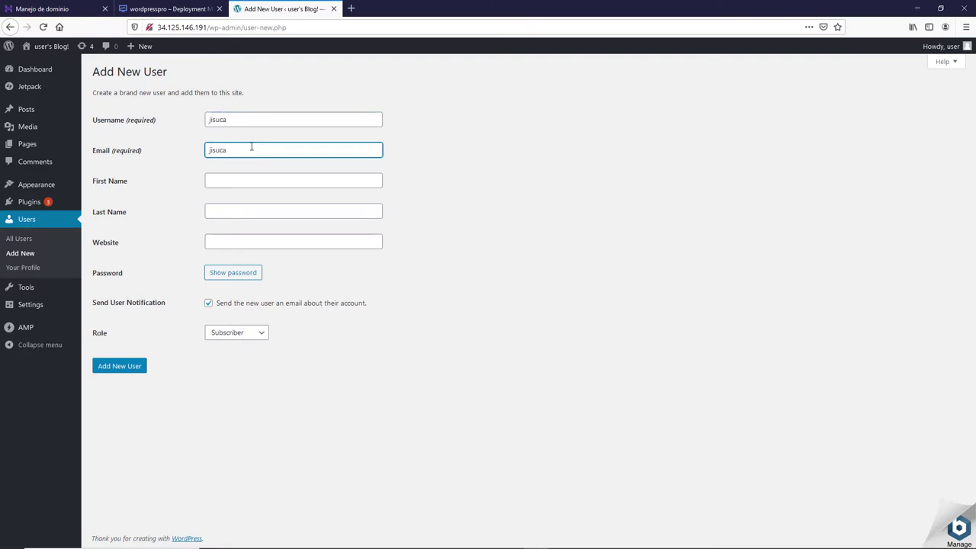
click(242, 180)
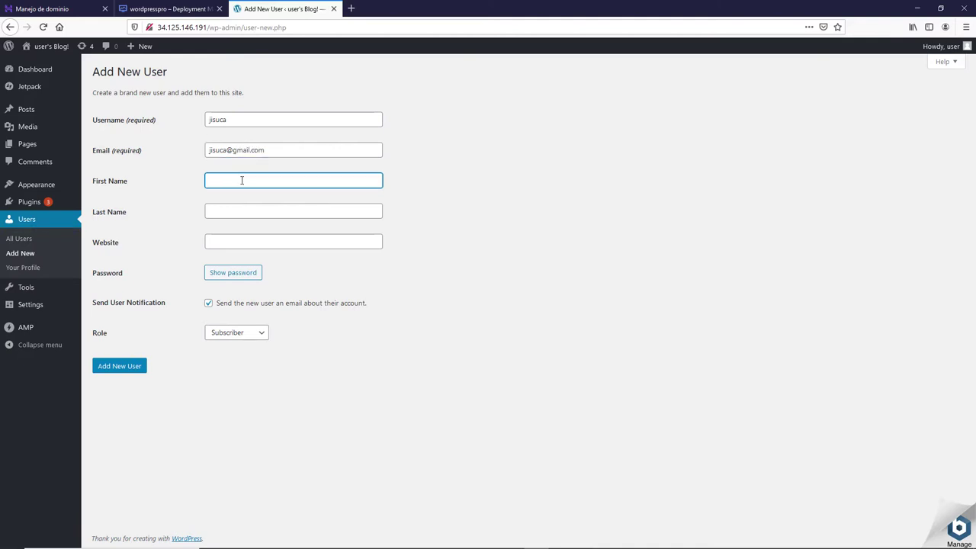
click(232, 212)
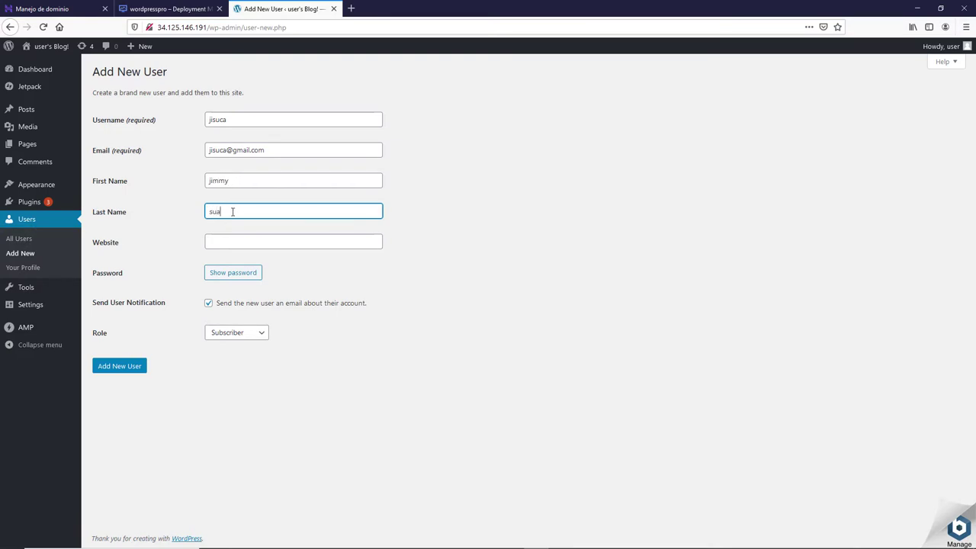
- Replace the generated password with a custom one, set role Administrator, and create the user
click(232, 273)
drag(309, 272, 196, 271)
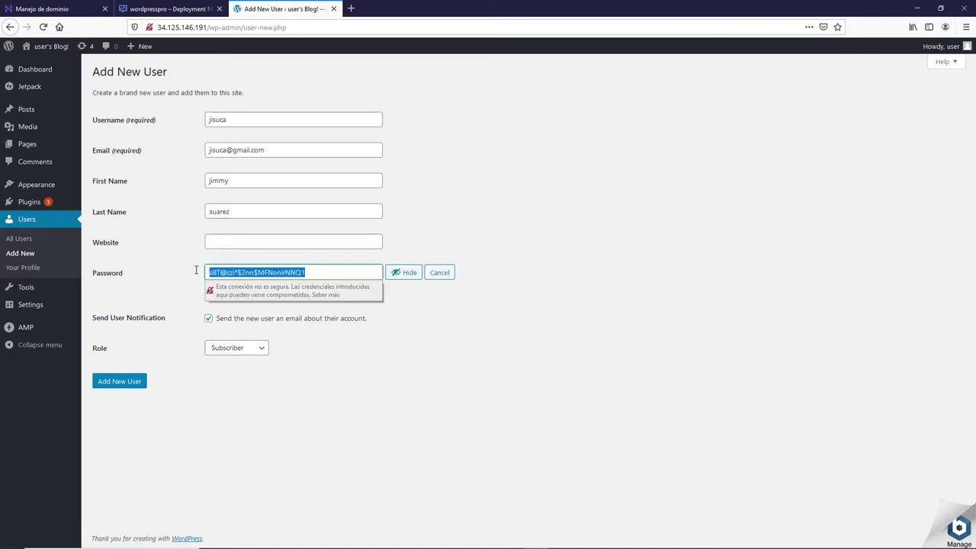
click(403, 272)
text(12)
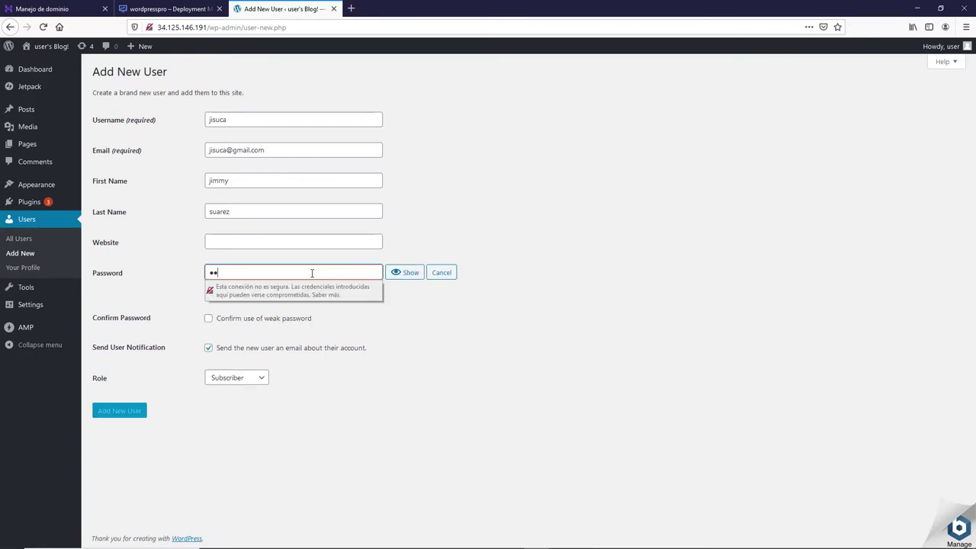
text(3456789)
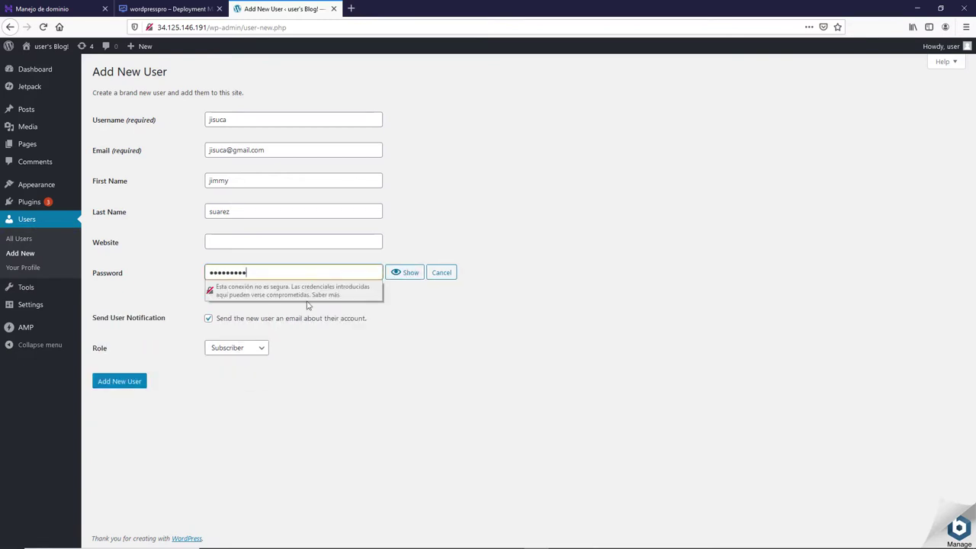
click(250, 354)
click(238, 422)
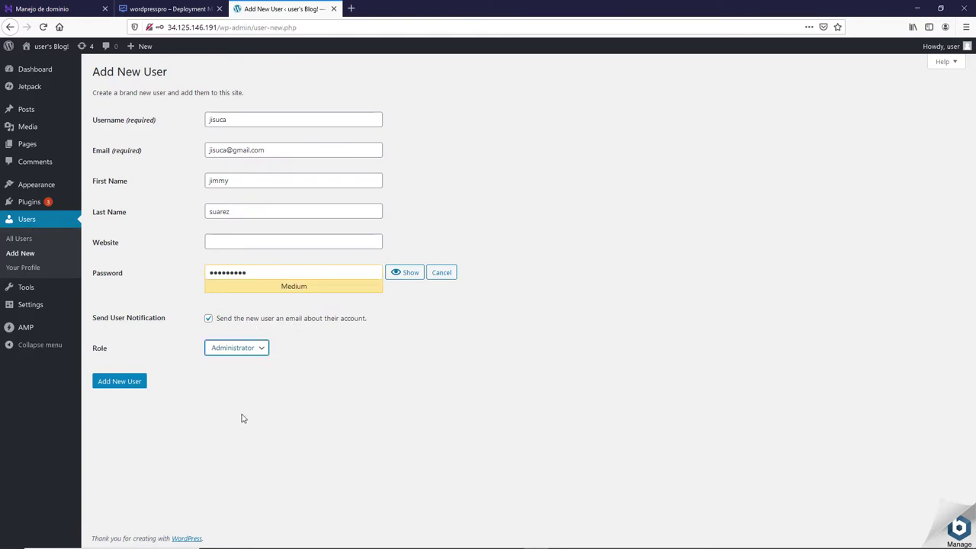
click(134, 383)
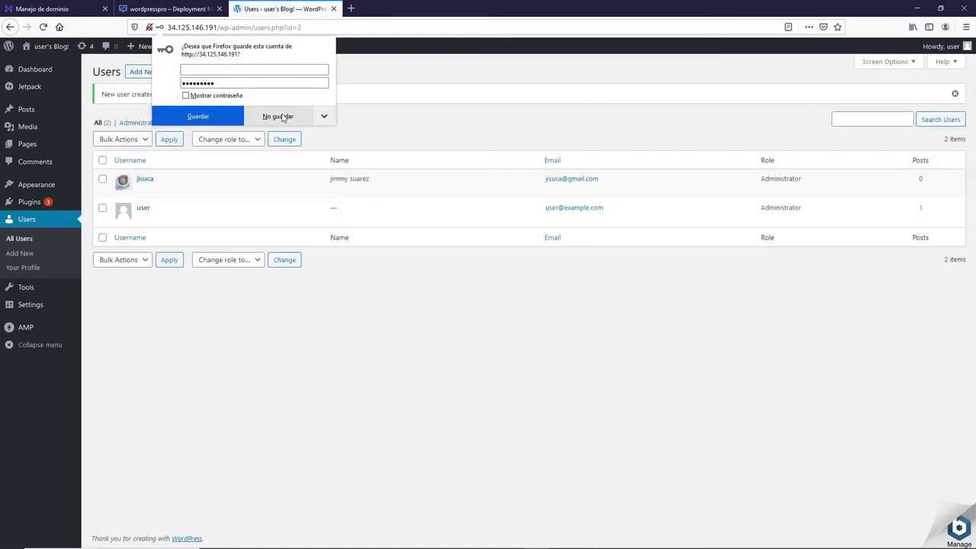
click(276, 117)
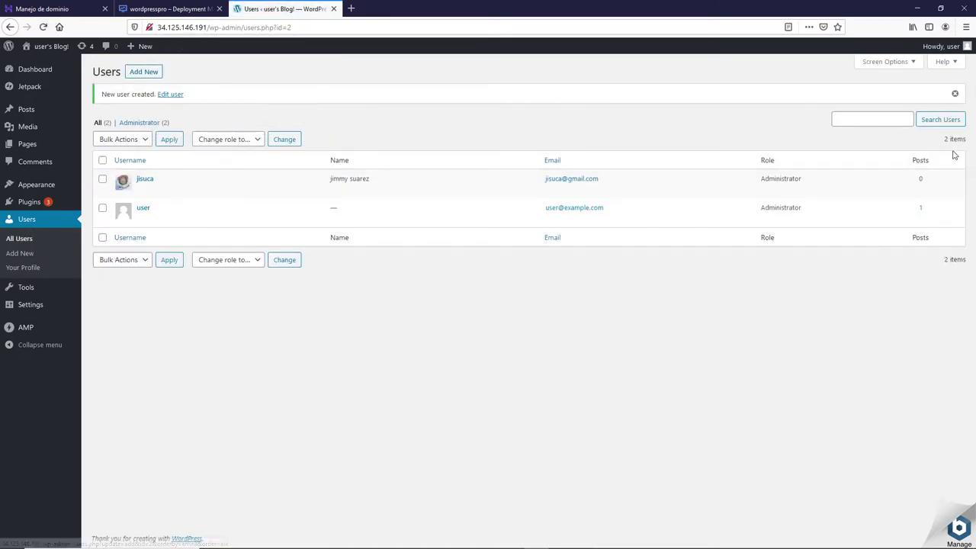
- Log out from the Howdy menu and sign in with the new admin's username and password
mouse_move(962, 48)
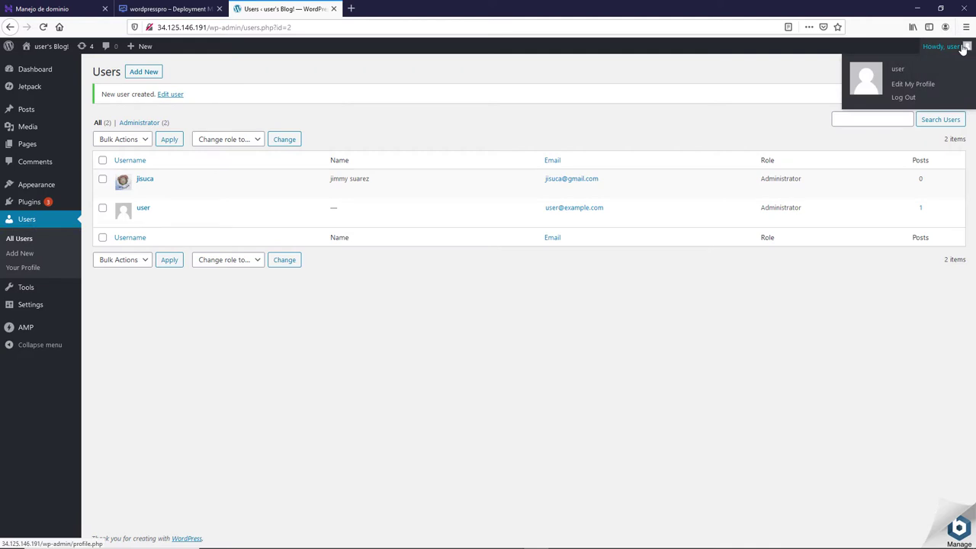
click(905, 98)
click(482, 235)
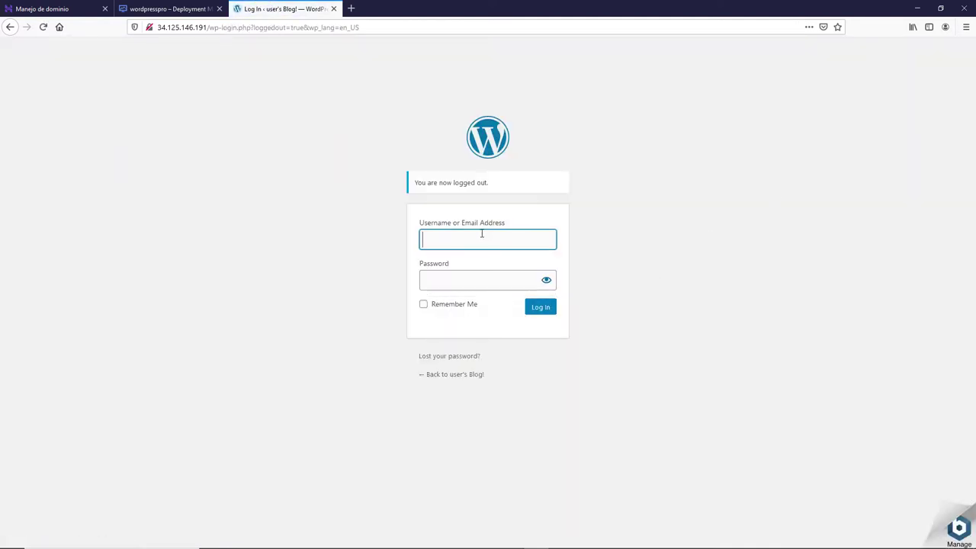
click(482, 235)
text(jisuca)
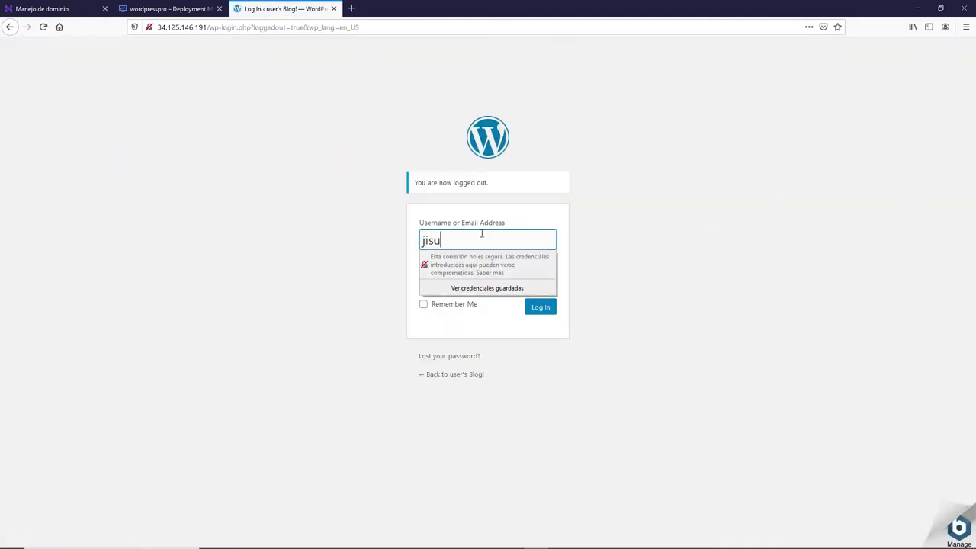
click(485, 282)
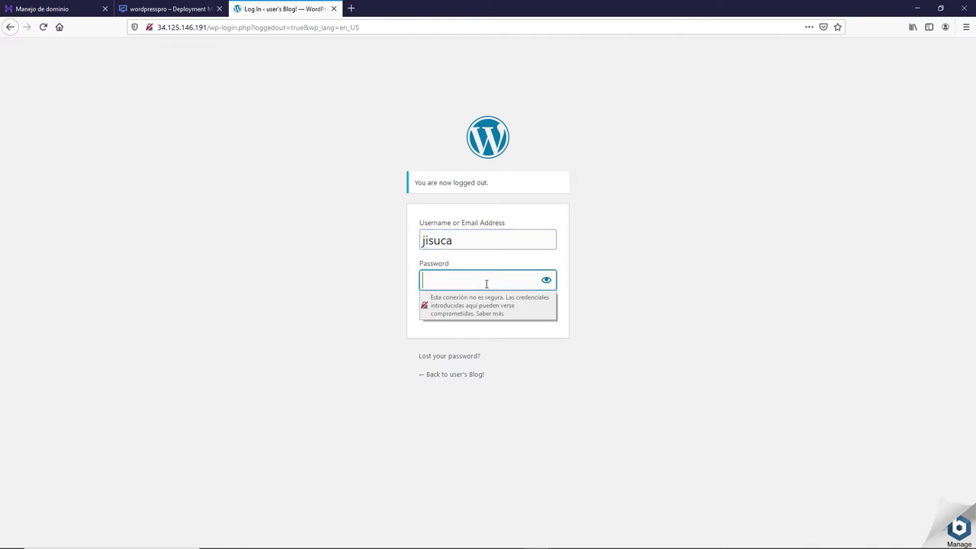
text(•••••••••)
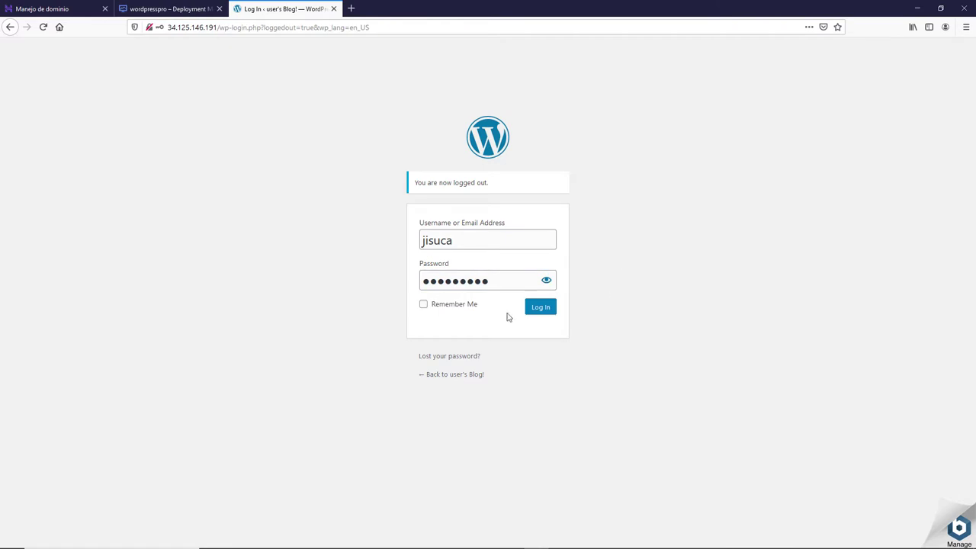
click(546, 309)
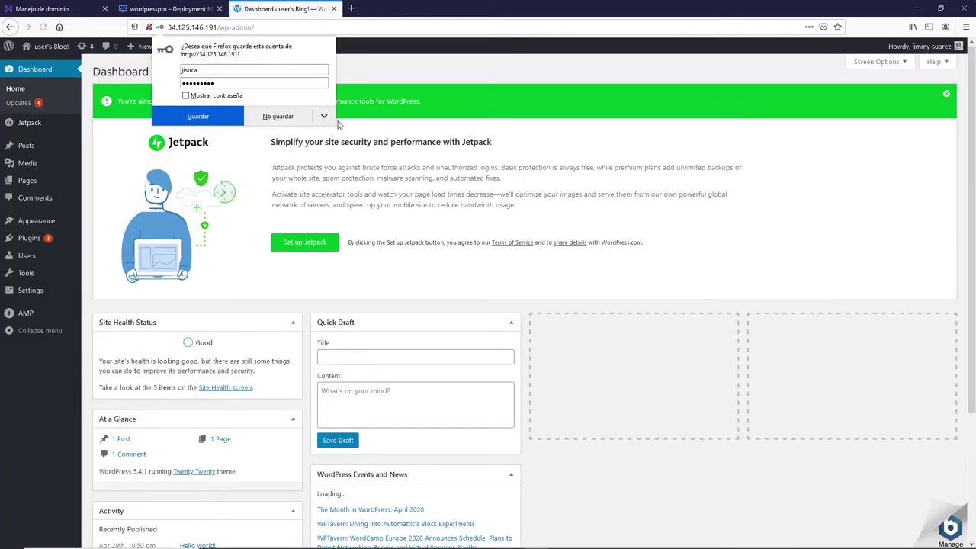
- Bulk-delete the 'user' account with all its content, then log out
click(298, 119)
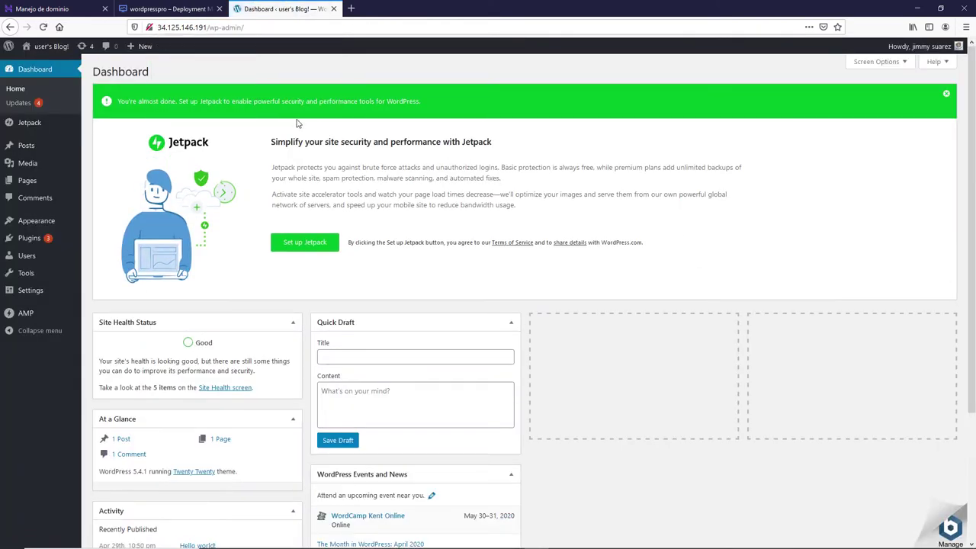
click(33, 261)
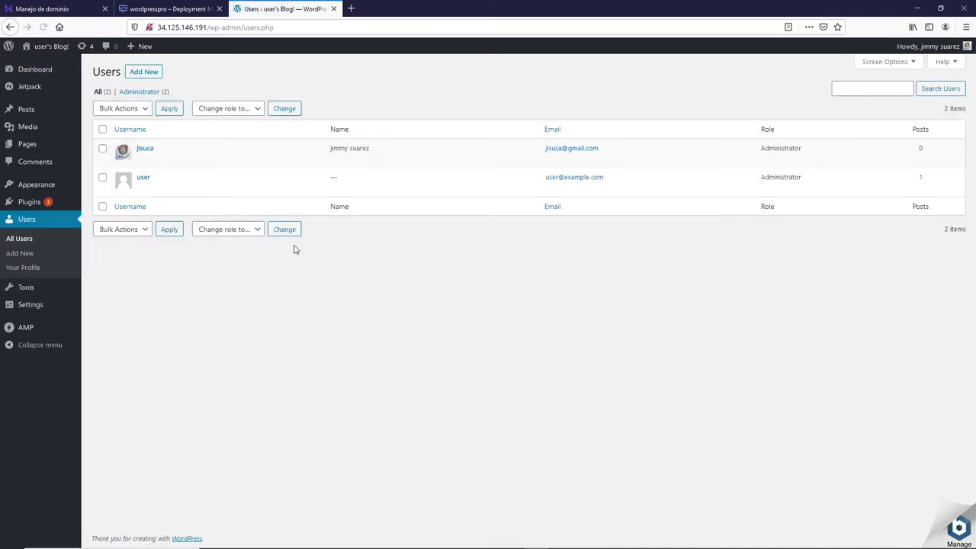
click(103, 178)
click(145, 230)
click(125, 262)
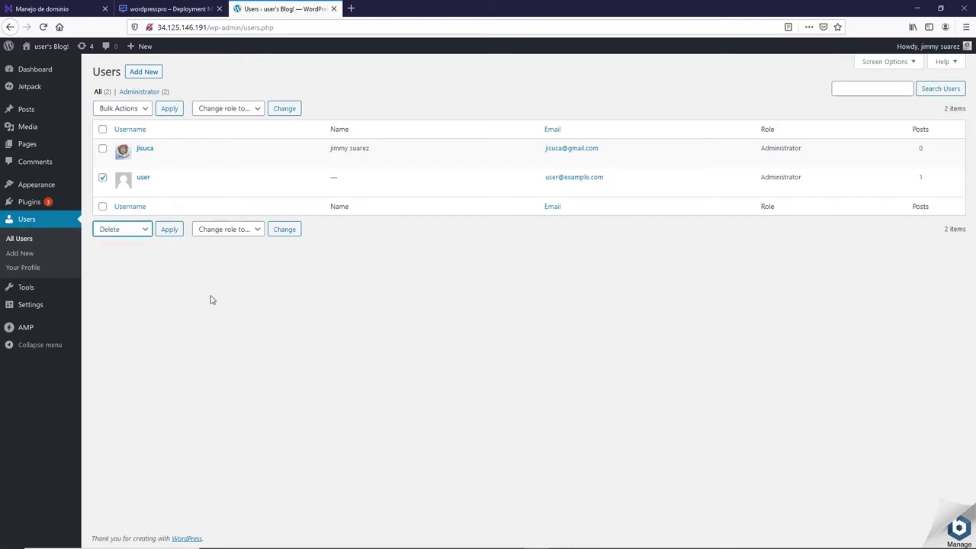
click(168, 230)
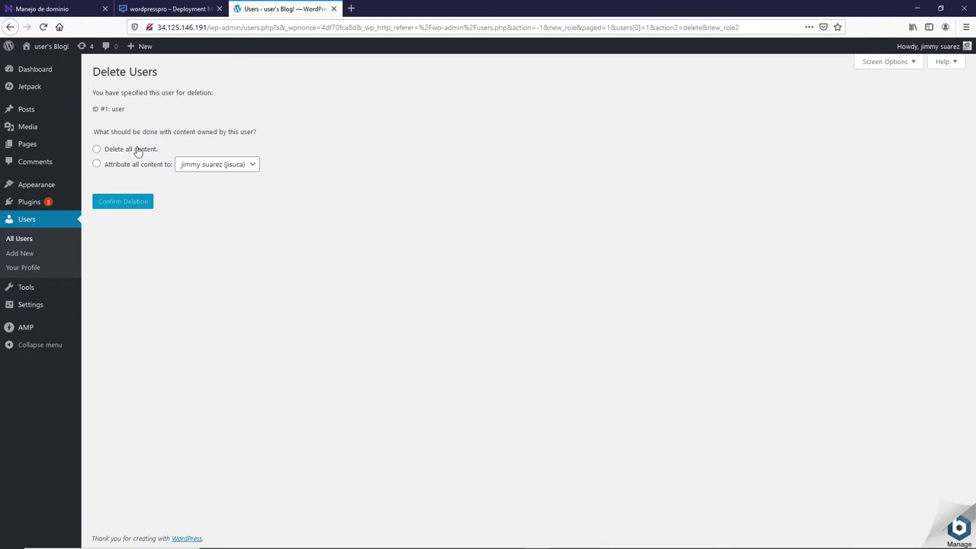
click(138, 150)
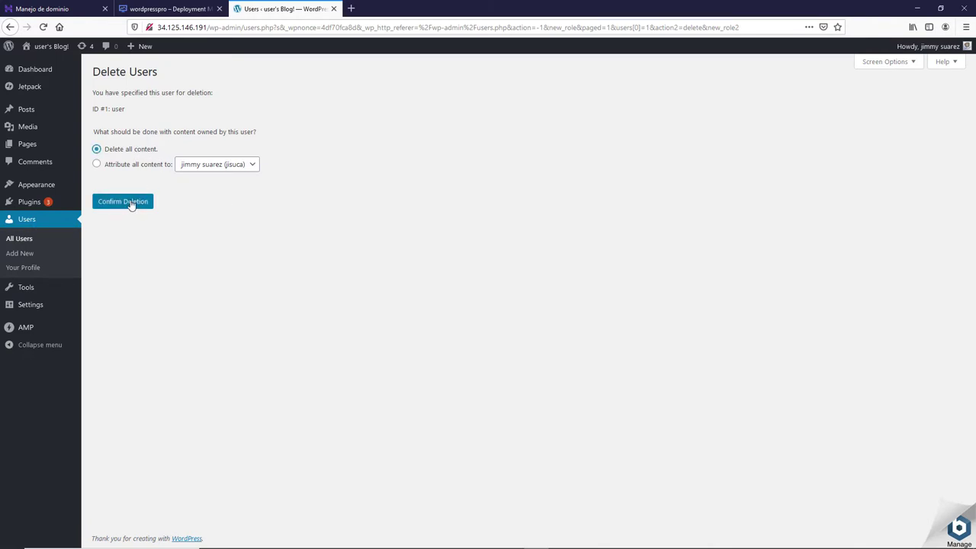
click(129, 202)
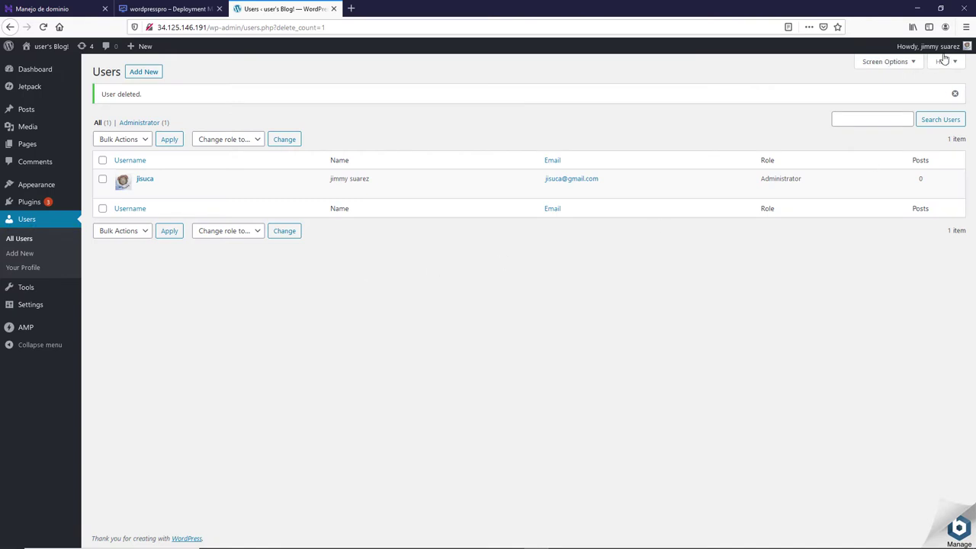
mouse_move(946, 47)
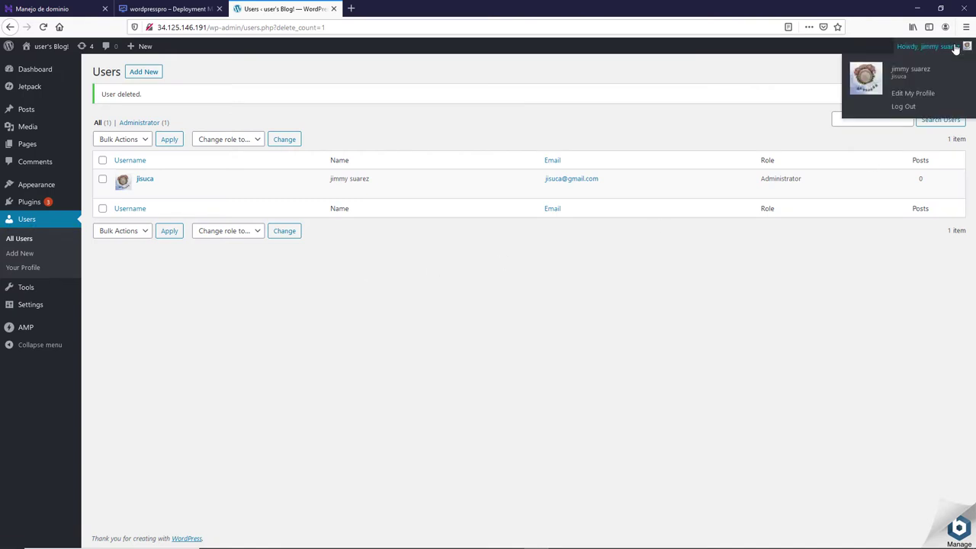
click(904, 107)
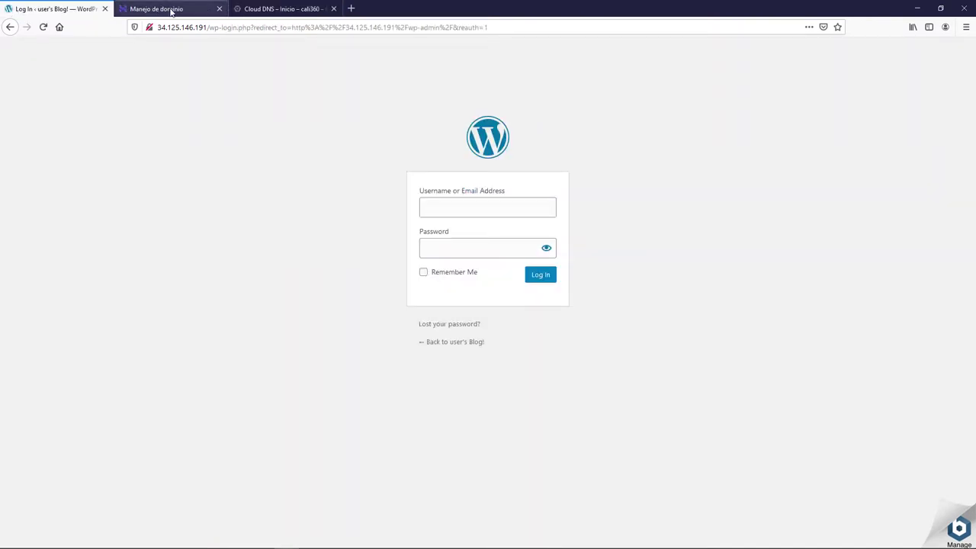
- Check the cali360.com.co nameservers in Hostinger, then return to the Google Cloud console
click(172, 10)
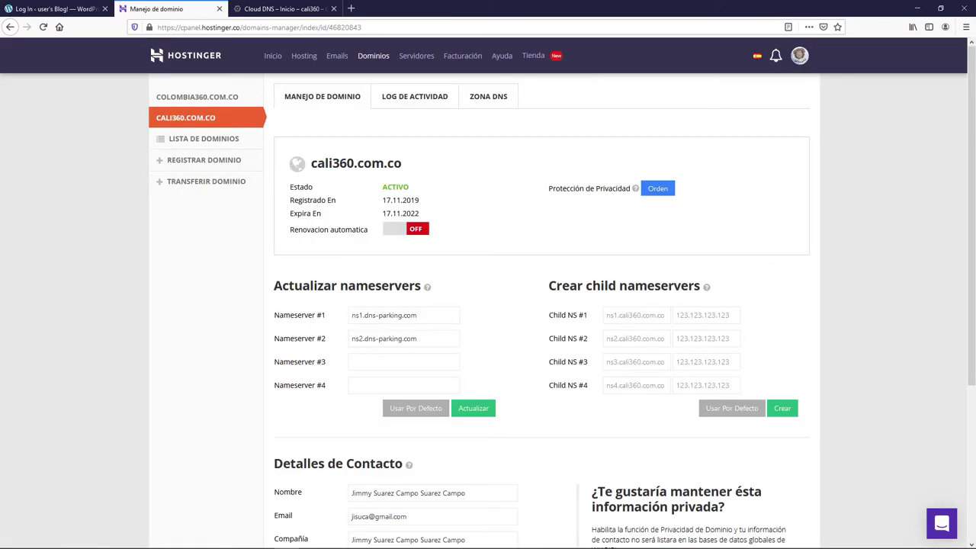
click(261, 11)
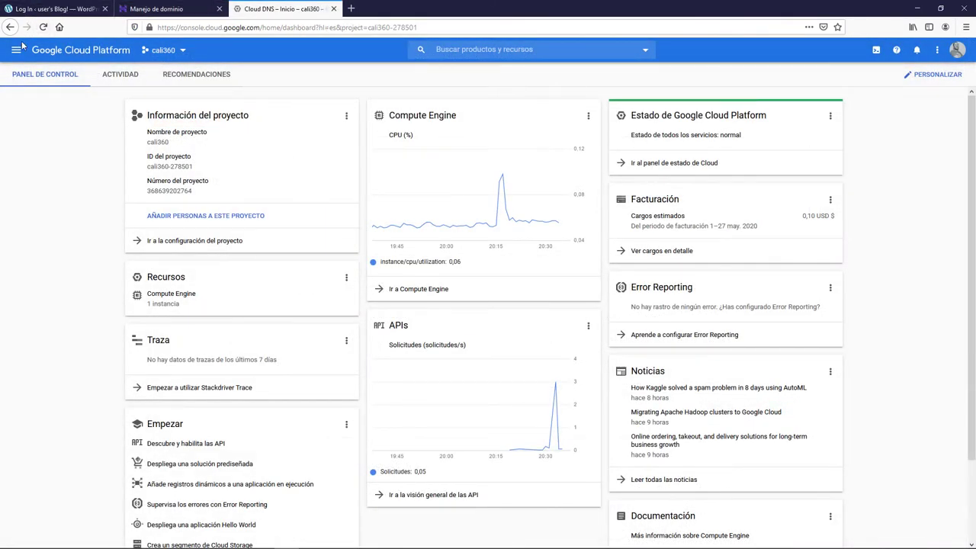
- Go to Cloud DNS under Servicios de red in the console menu
click(16, 49)
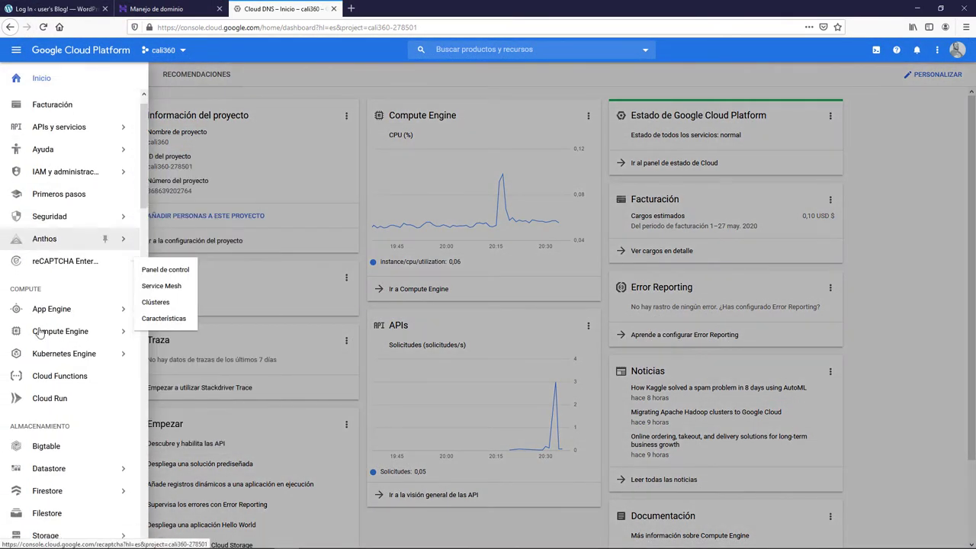
scroll(46, 328, down, 5)
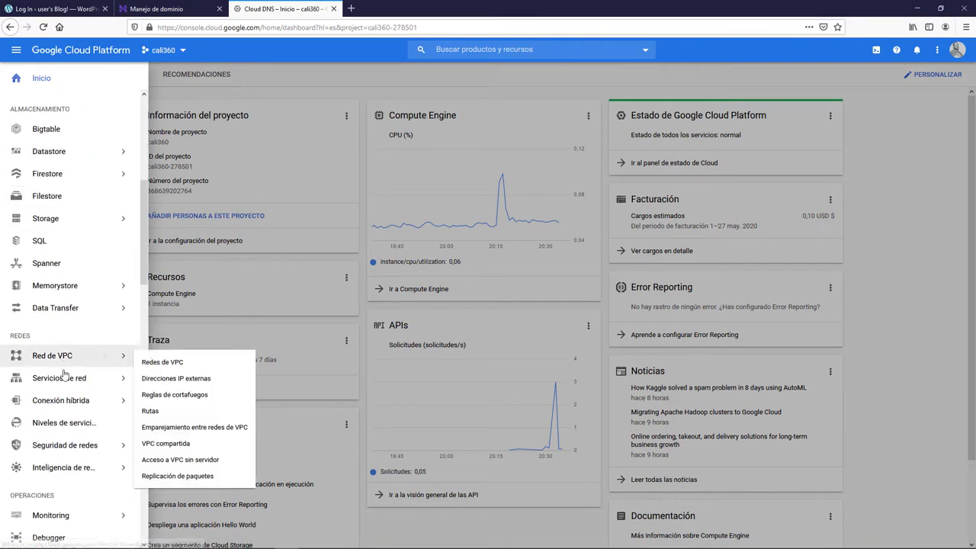
mouse_move(64, 381)
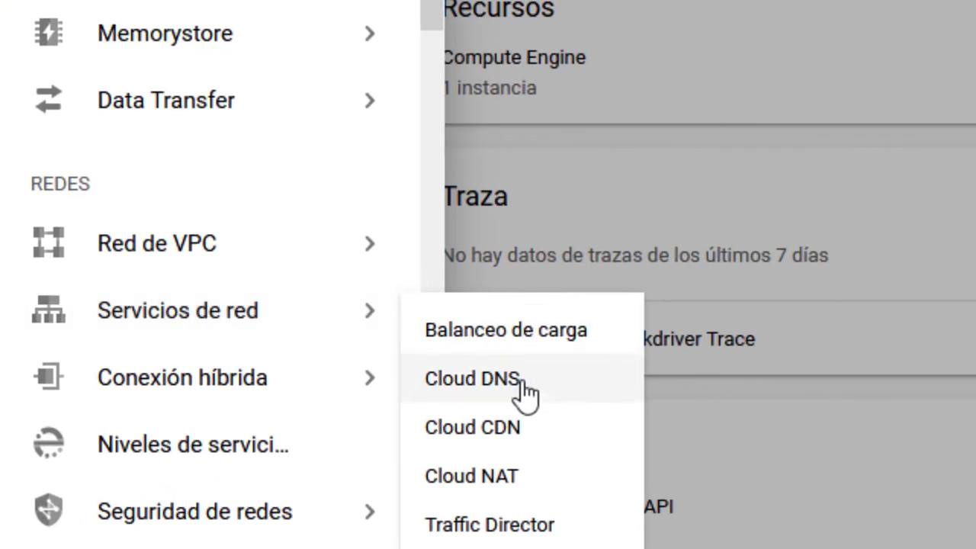
click(523, 396)
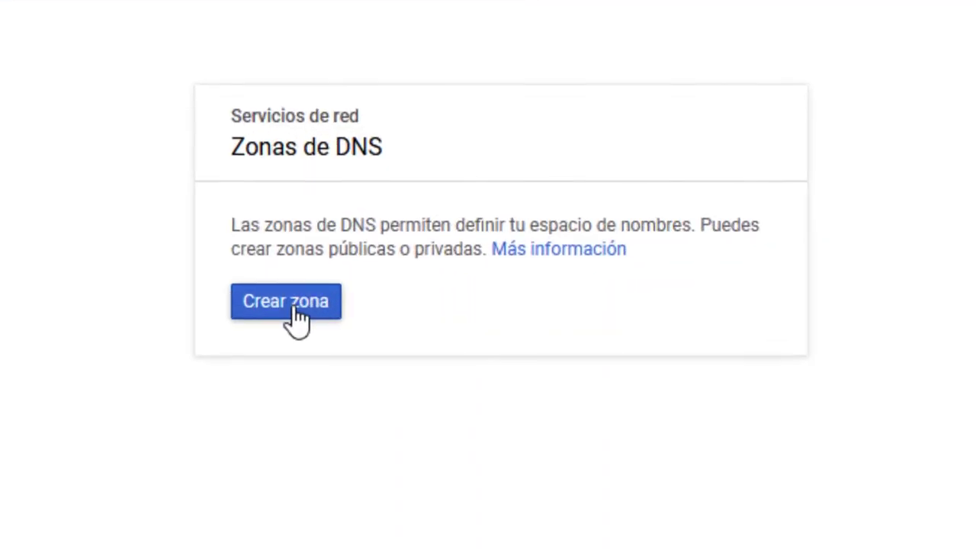
- Create a zone named cali360 with DNS name cali360.com.co
click(297, 318)
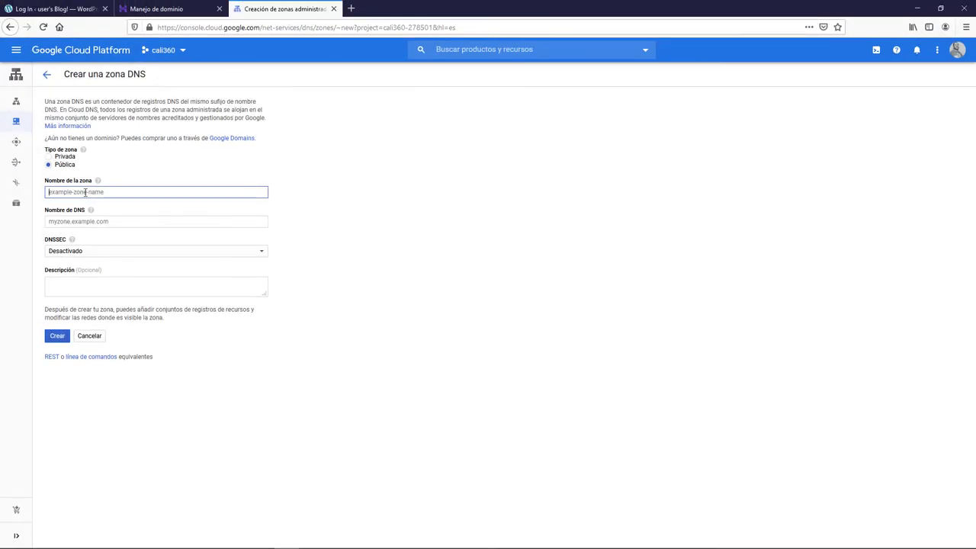
text(cali360)
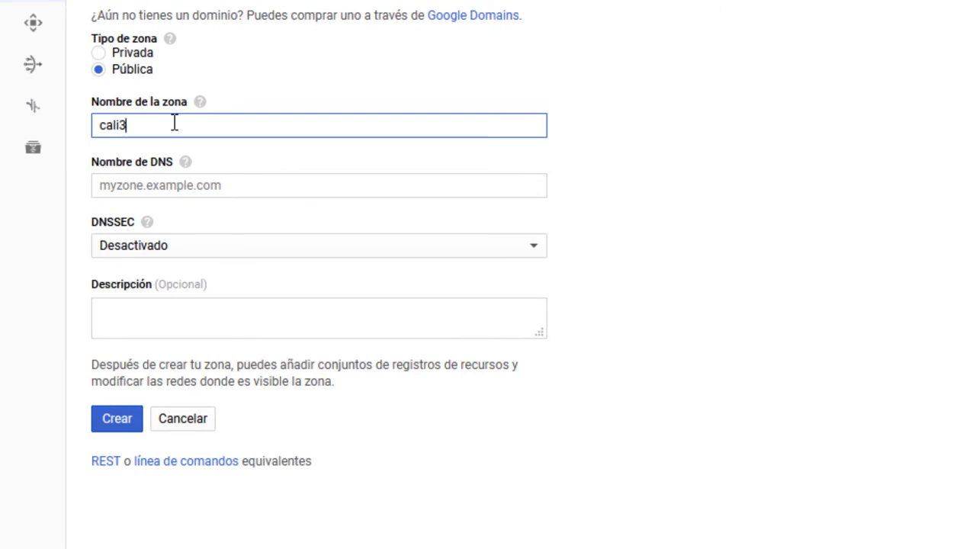
click(168, 185)
text(cali)
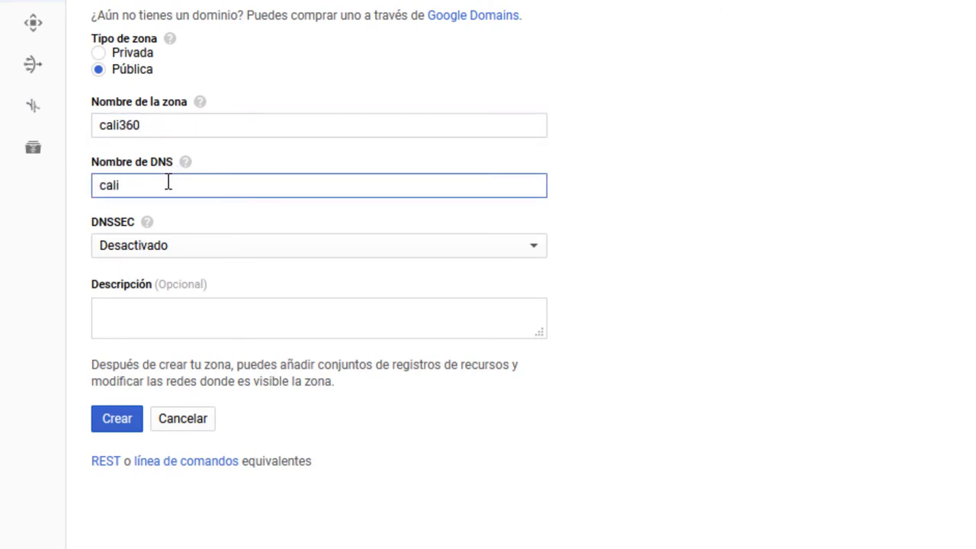
text(360.com.co)
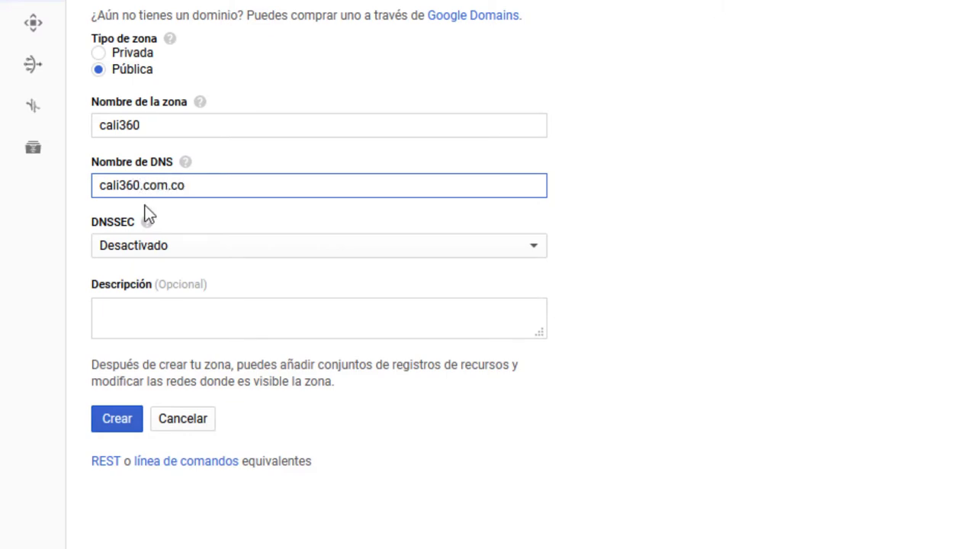
click(110, 422)
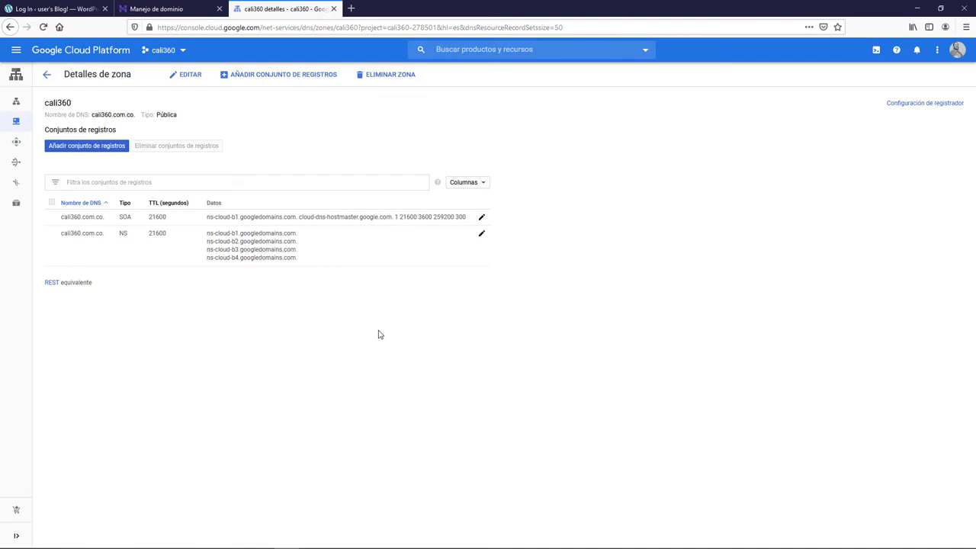
- Add a new A record set for cali360.com.co with a TTL of 300 segundos
click(91, 150)
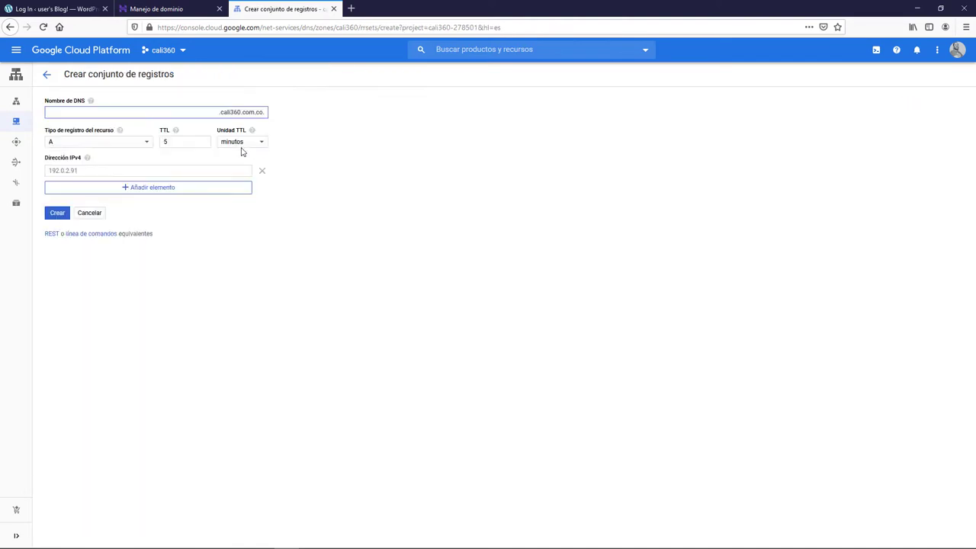
click(166, 142)
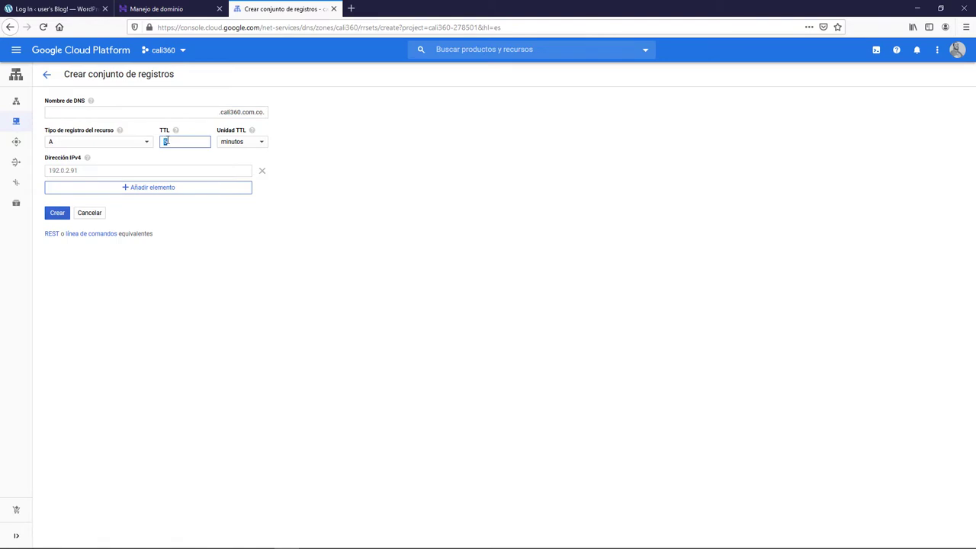
click(106, 146)
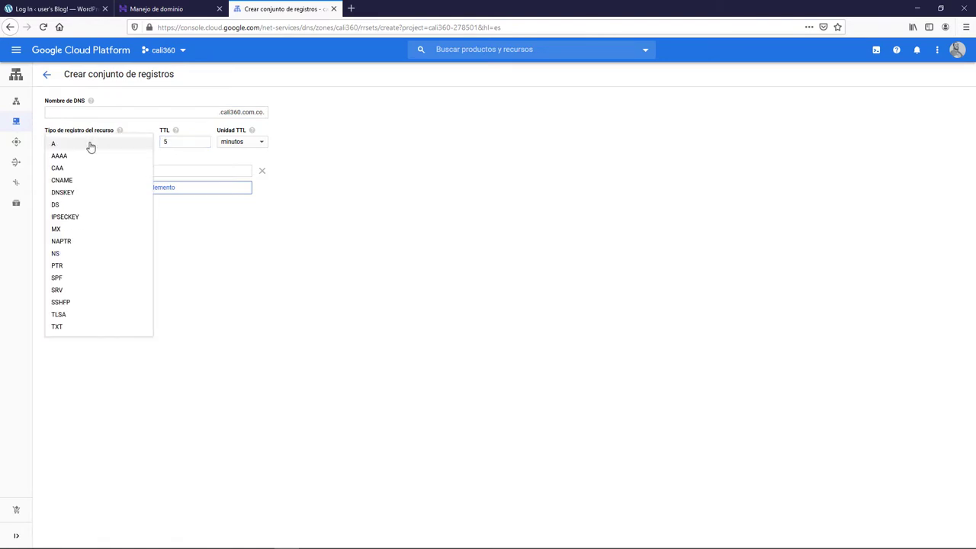
click(85, 146)
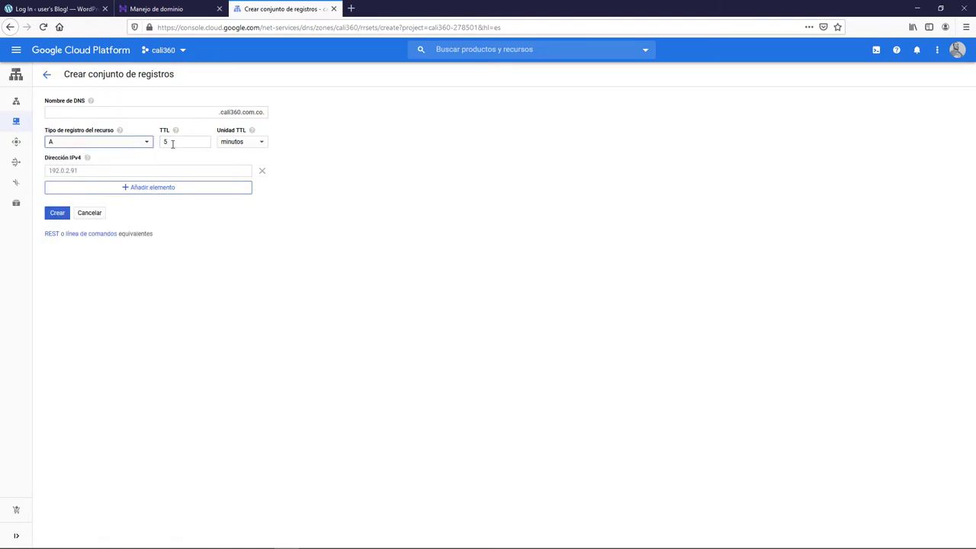
key(Tab)
text(30)
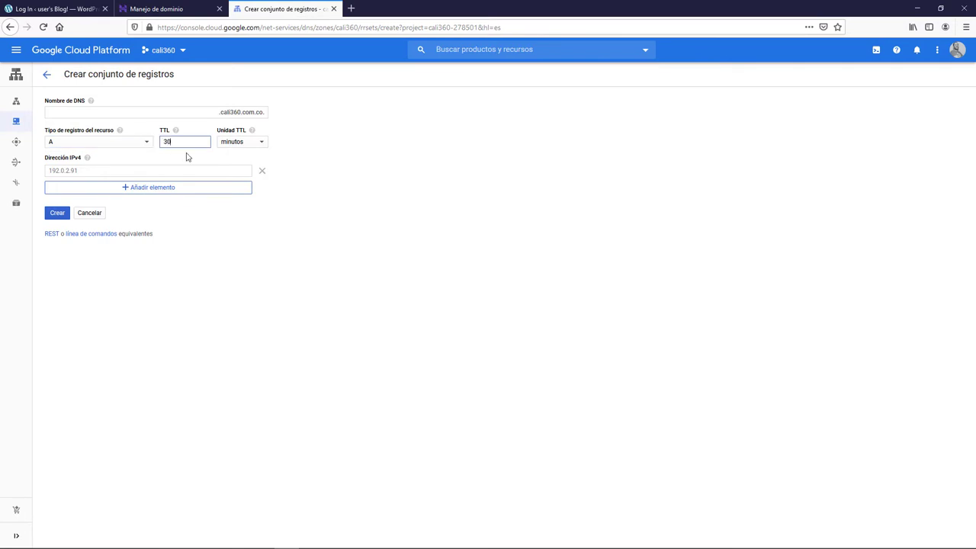
text(0)
click(256, 144)
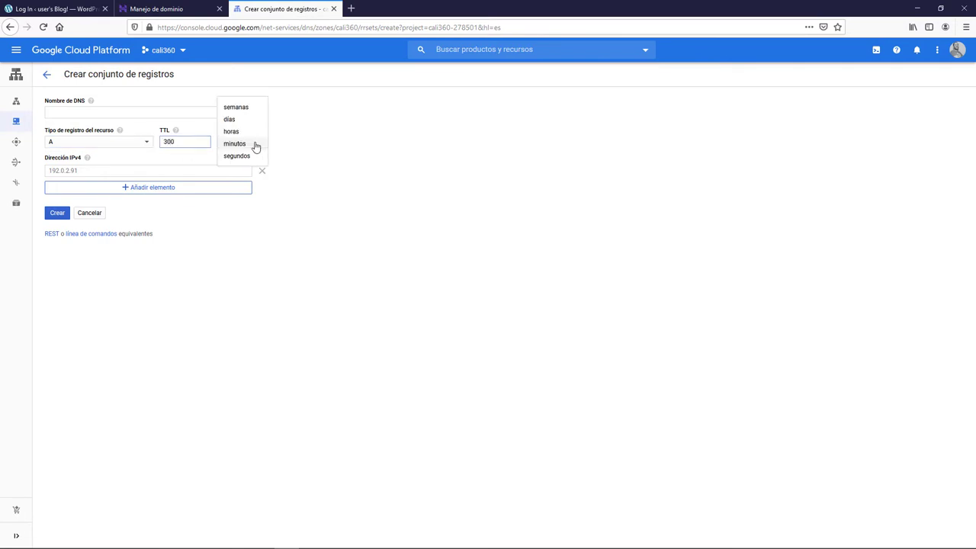
click(252, 158)
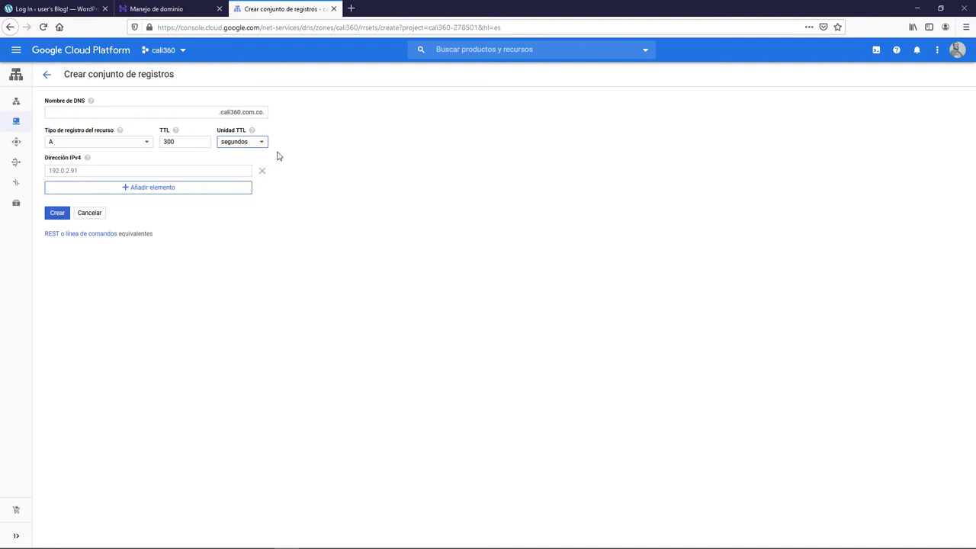
click(107, 168)
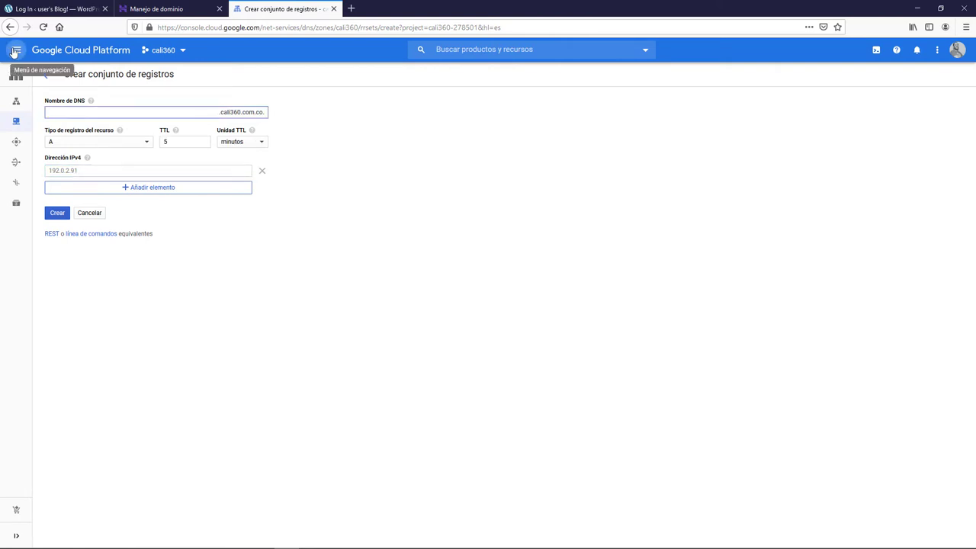
- Copy the WordPress VM's external IP 34.125.146.191 from the VM instances list
click(14, 52)
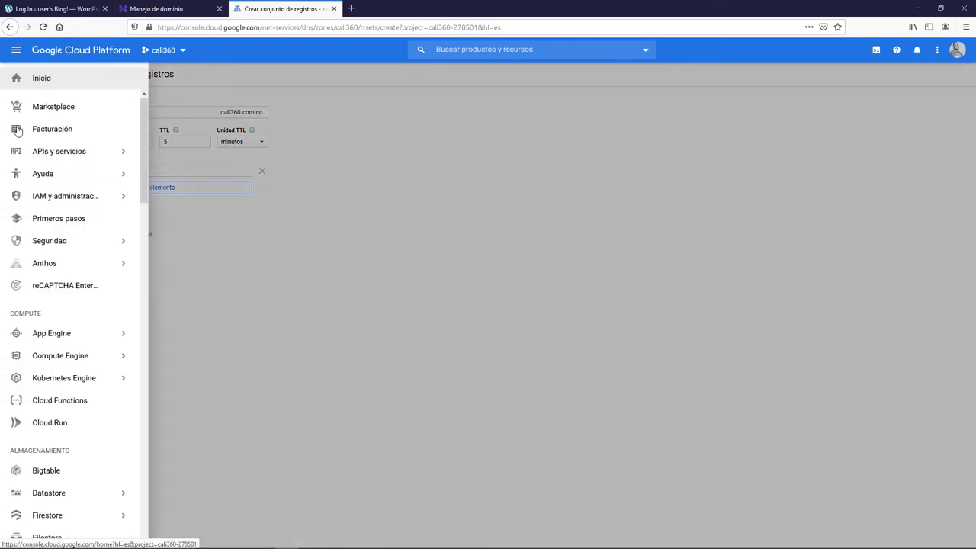
mouse_move(32, 356)
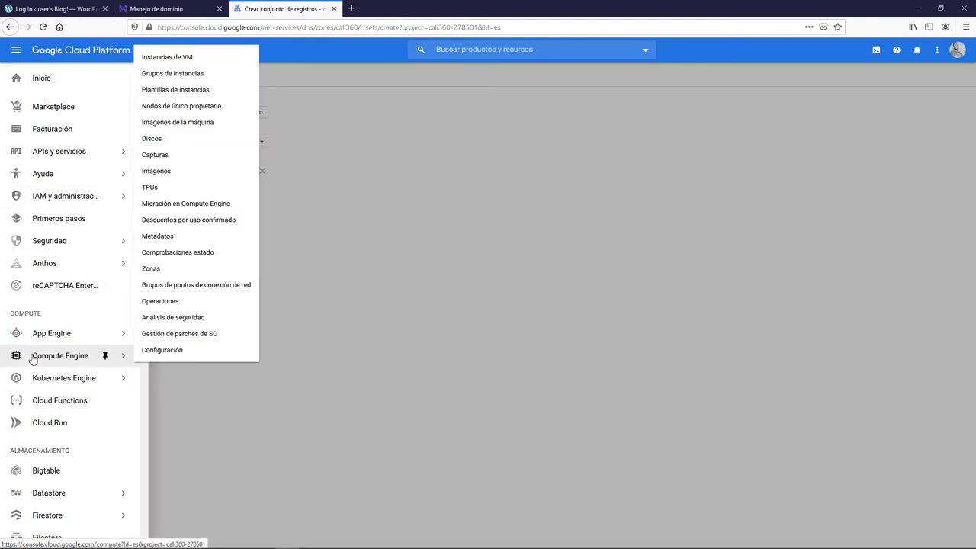
click(49, 360)
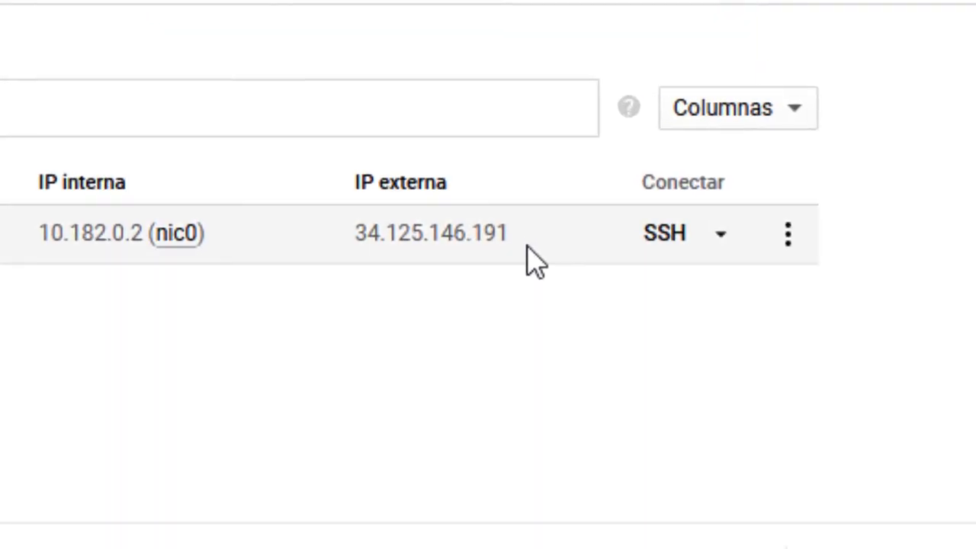
double_click(463, 230)
key(ctrl+c)
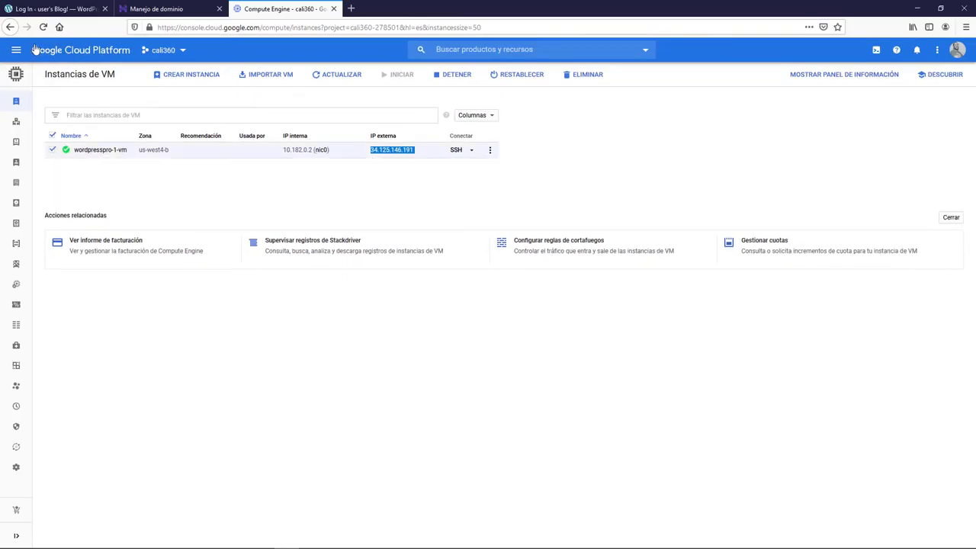
- Navigate to the Cloud DNS zones list under Network services
click(16, 49)
scroll(38, 351, down, 5)
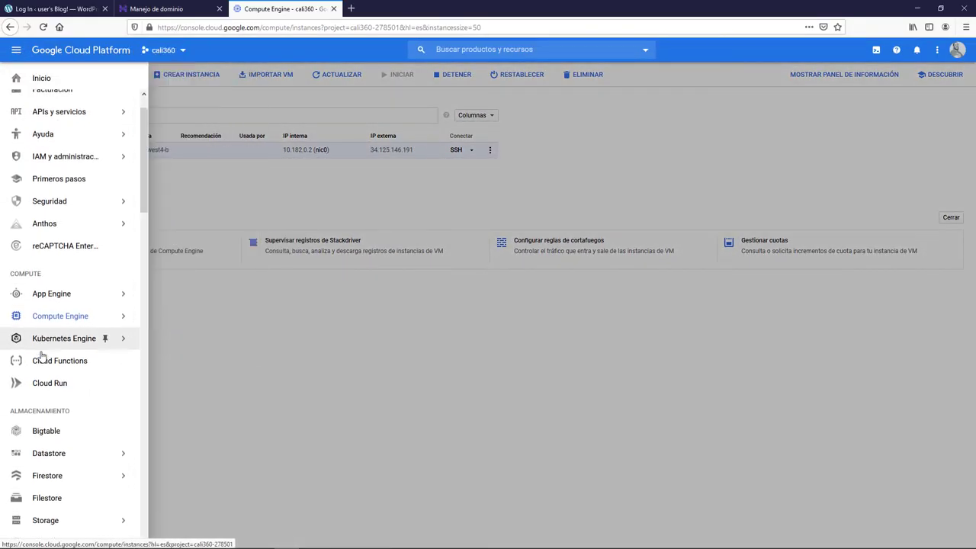
scroll(45, 353, down, 3)
mouse_move(92, 378)
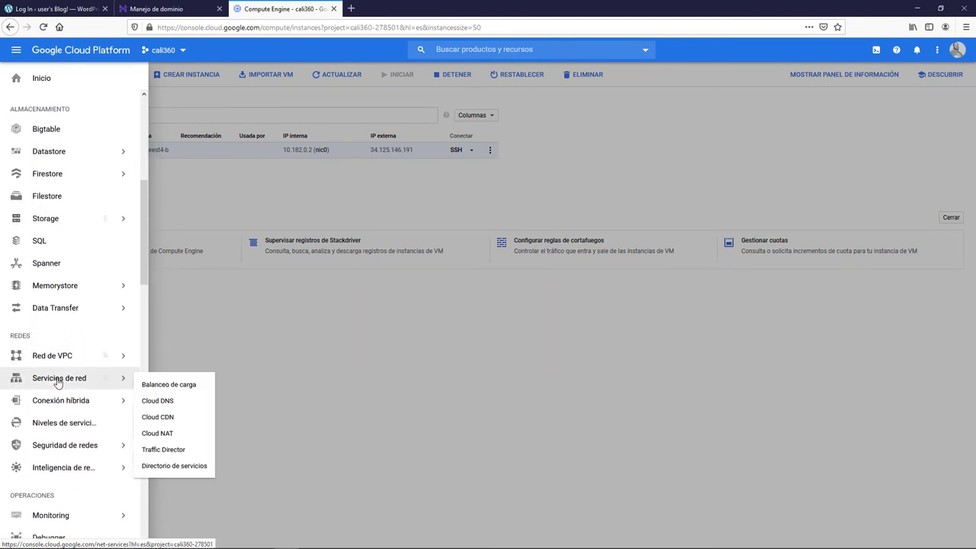
click(164, 402)
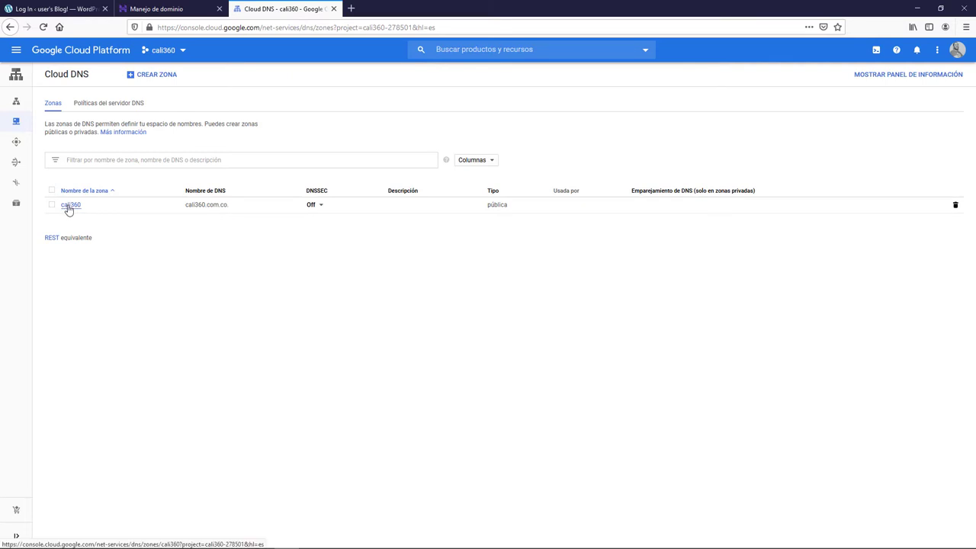
- In zone cali360, create an A record for 34.125.146.191, then begin a www record set
click(70, 206)
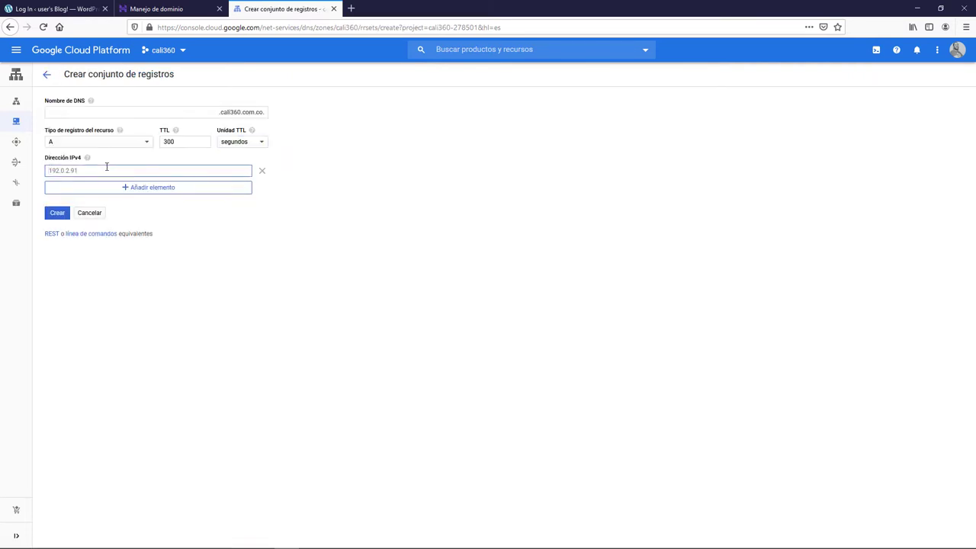
key(ctrl+v)
click(58, 214)
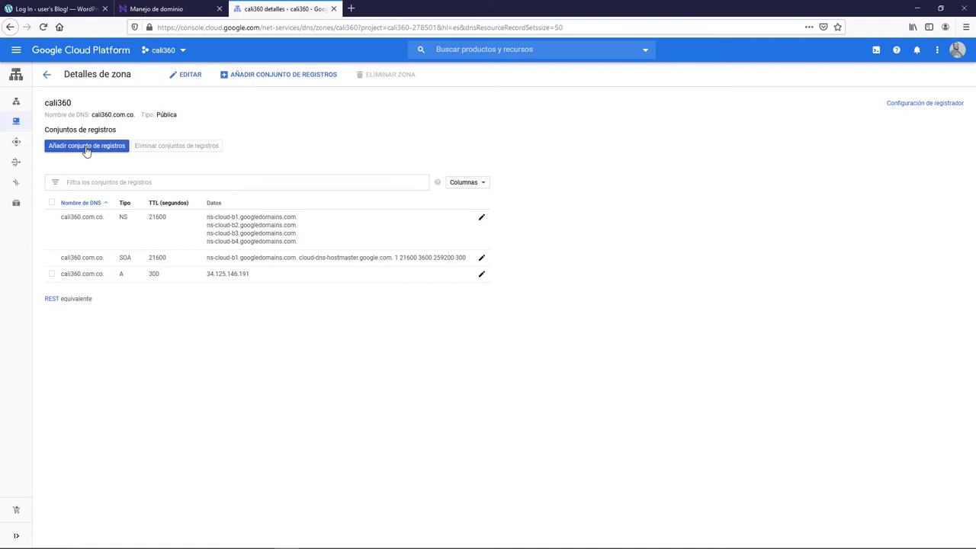
click(87, 147)
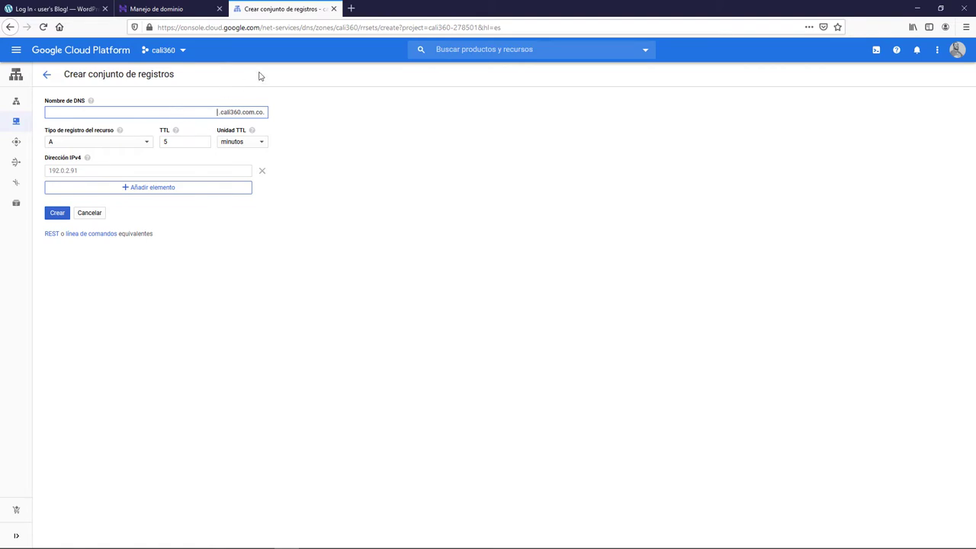
text(www)
- Make the www record a CNAME to cali360.com.co with a TTL of 300 seconds
click(136, 145)
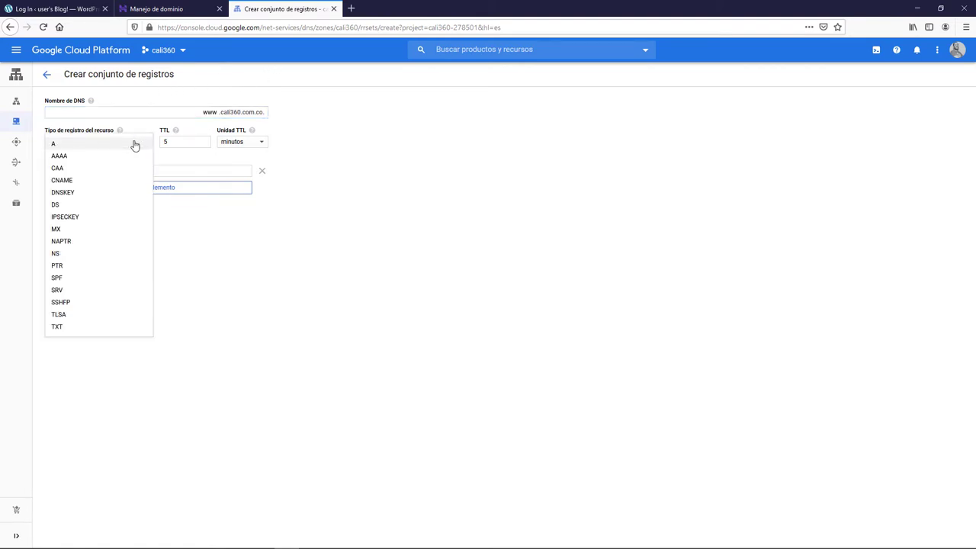
click(92, 182)
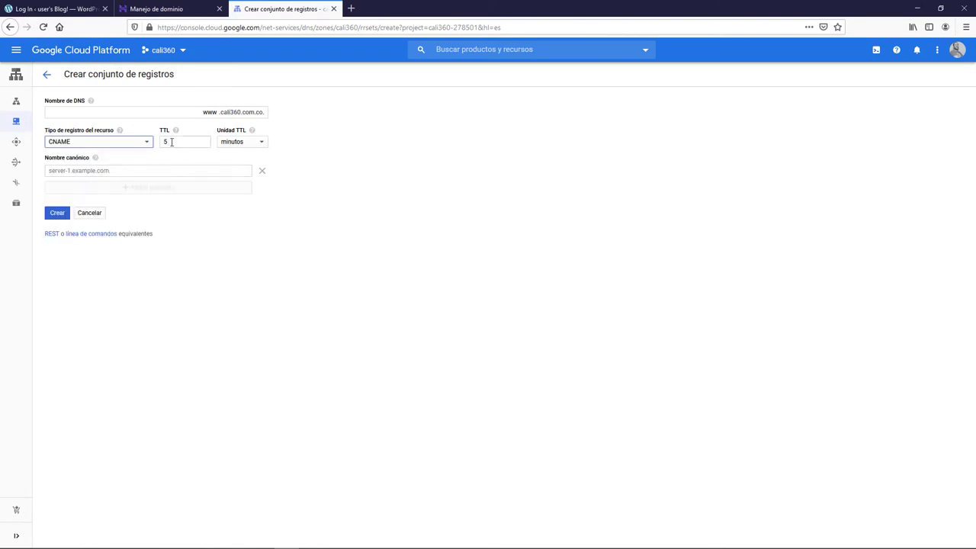
double_click(171, 142)
text(300)
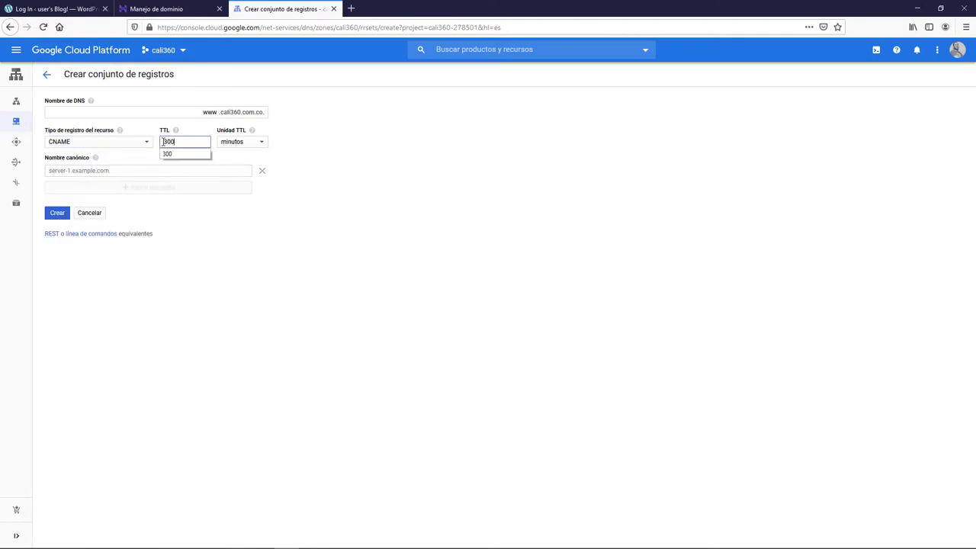
click(242, 144)
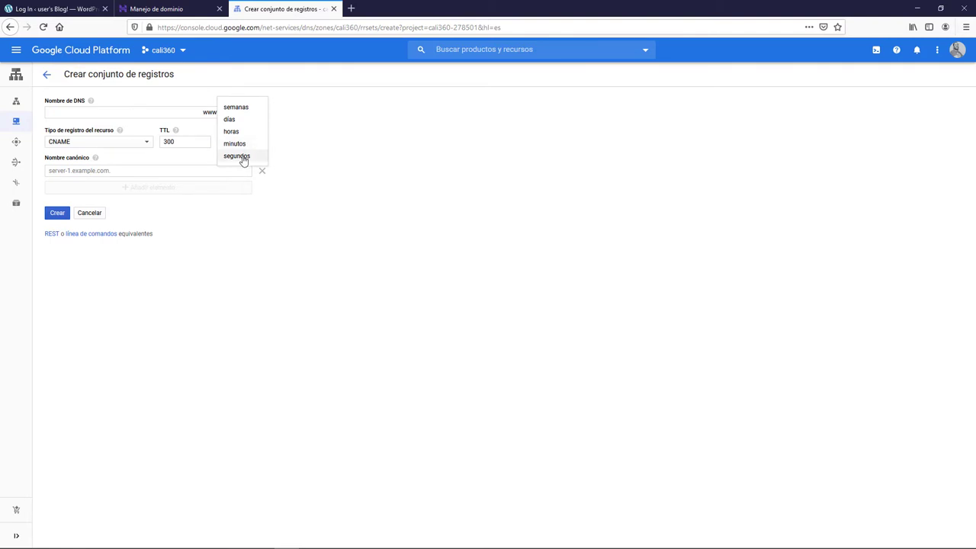
click(244, 157)
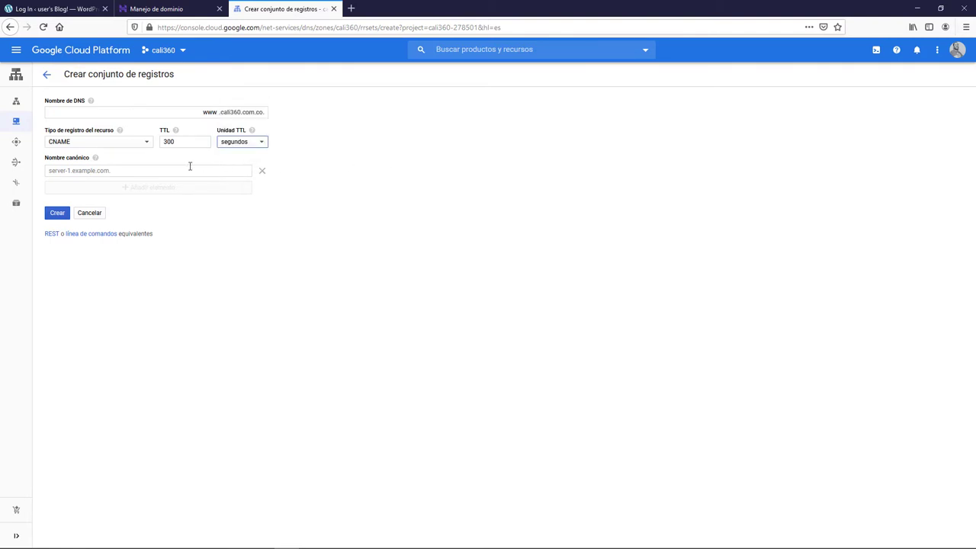
click(166, 169)
text(cali360.com.co)
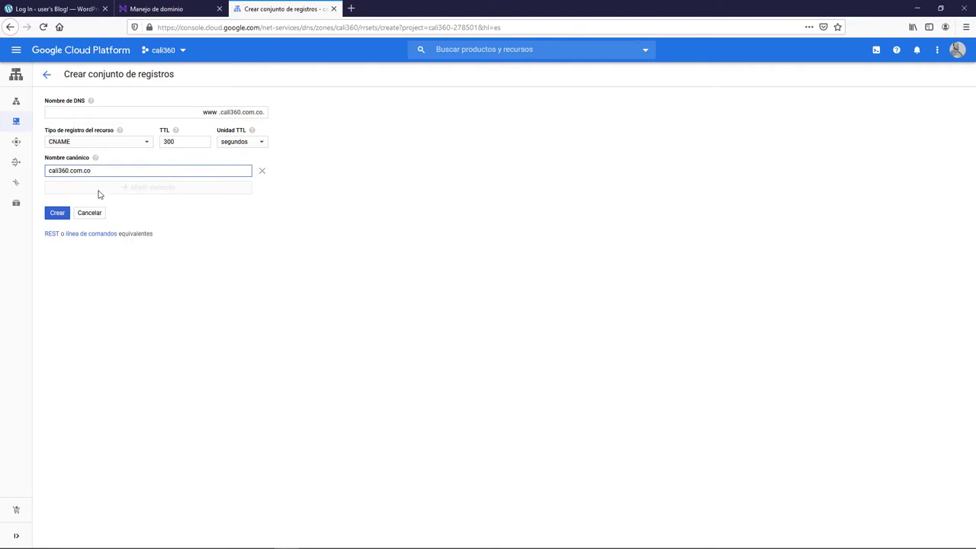
click(58, 213)
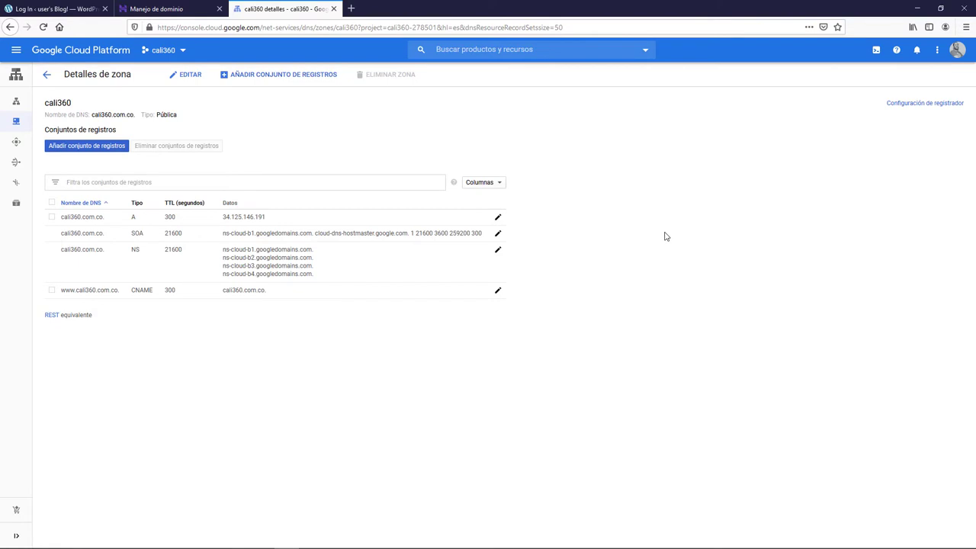
key(ctrl+t)
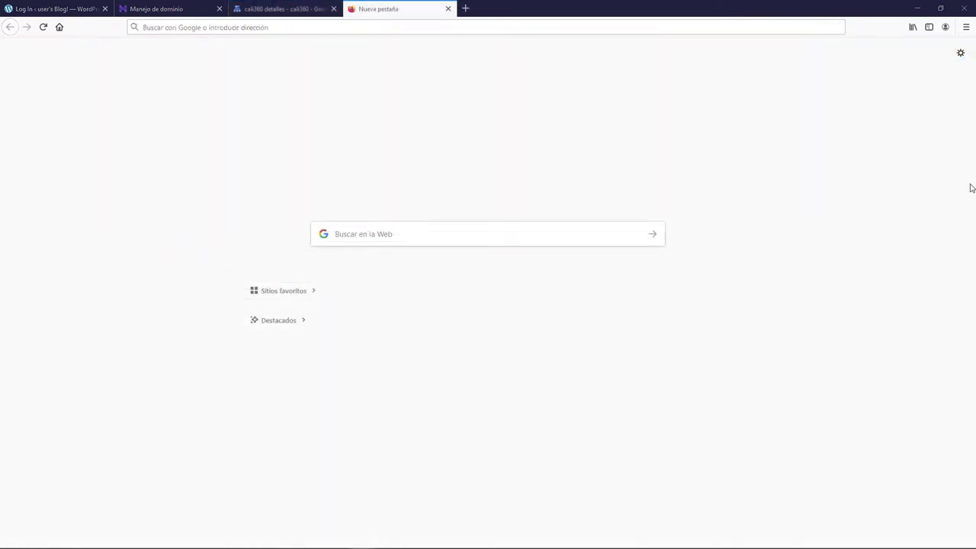
click(158, 27)
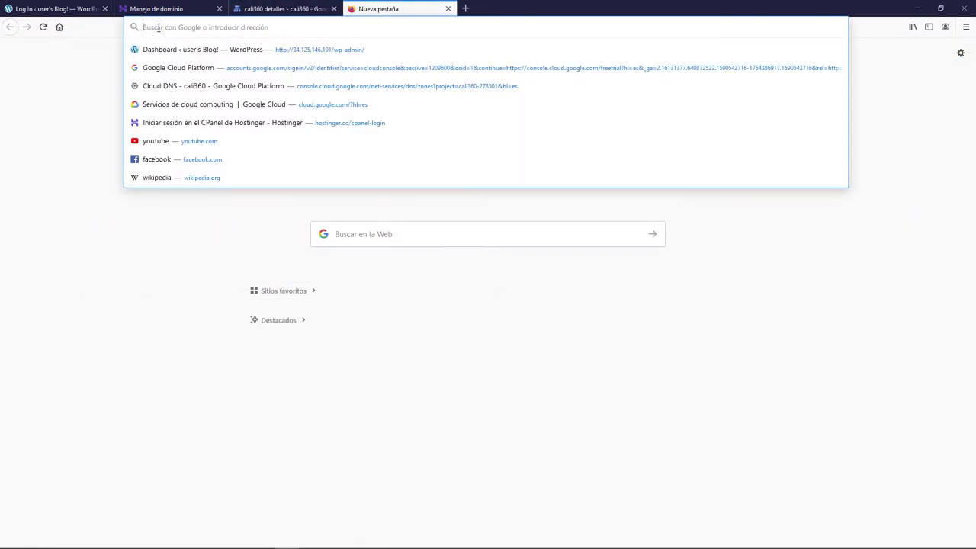
text(ww)
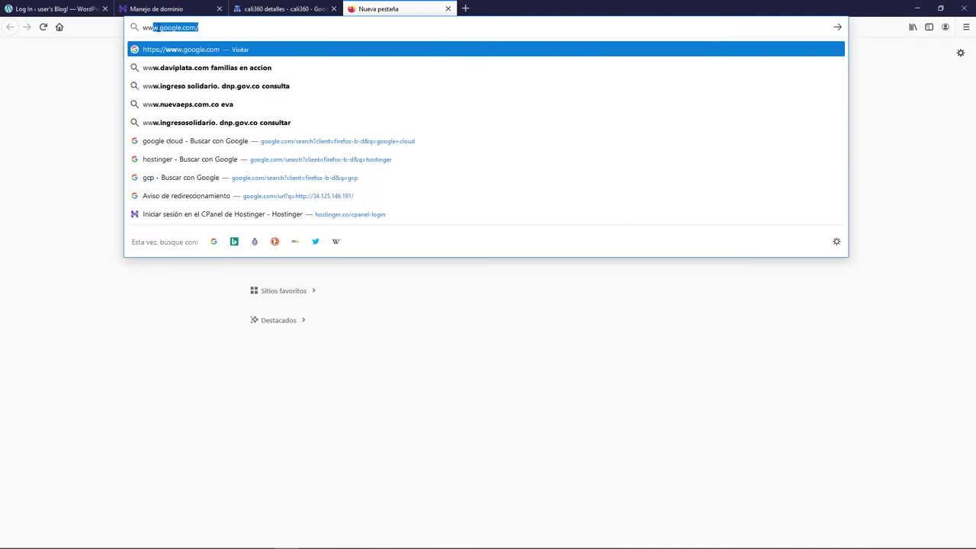
text(w.c)
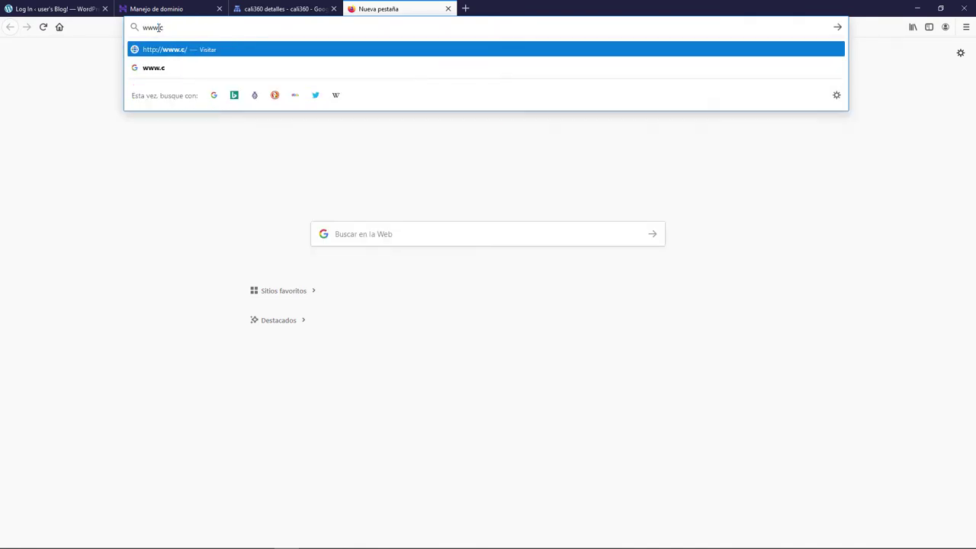
text(ali360.co)
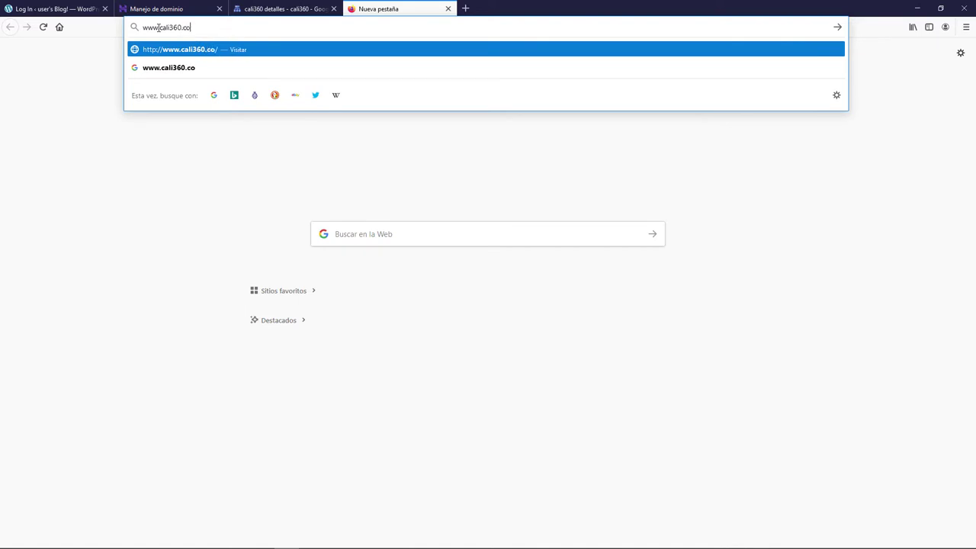
text(m.co)
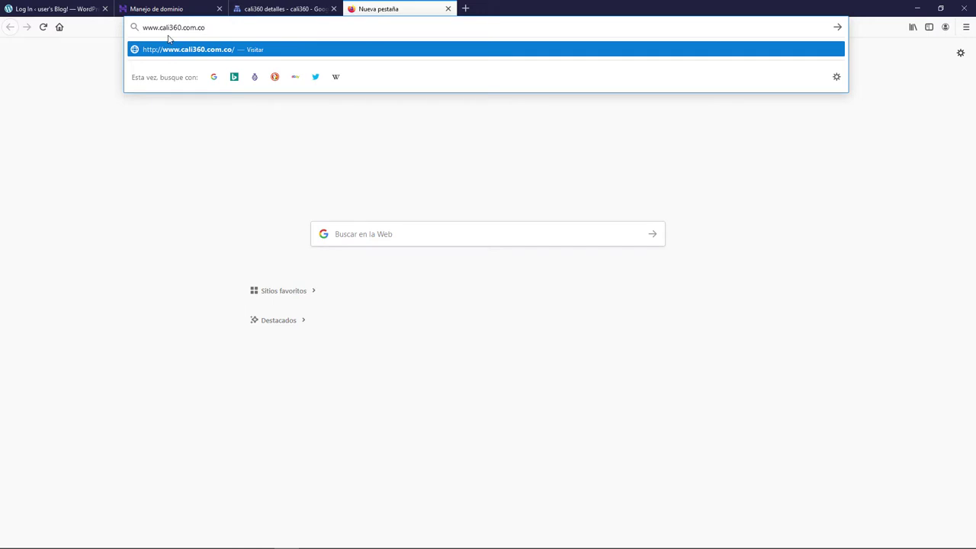
click(181, 50)
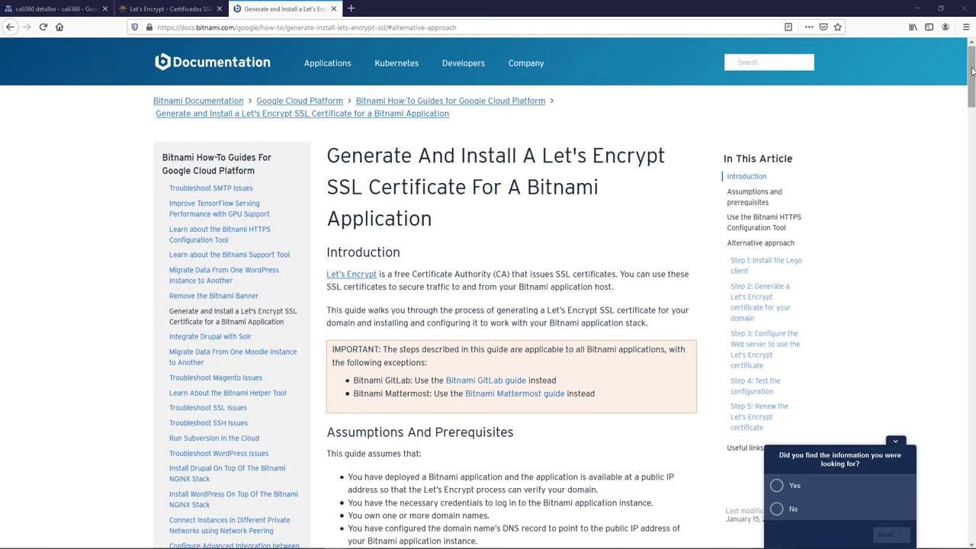
- Scroll the Let's Encrypt guide to the Alternative approach steps, then switch to the SSH protocol article
drag(972, 71, 967, 173)
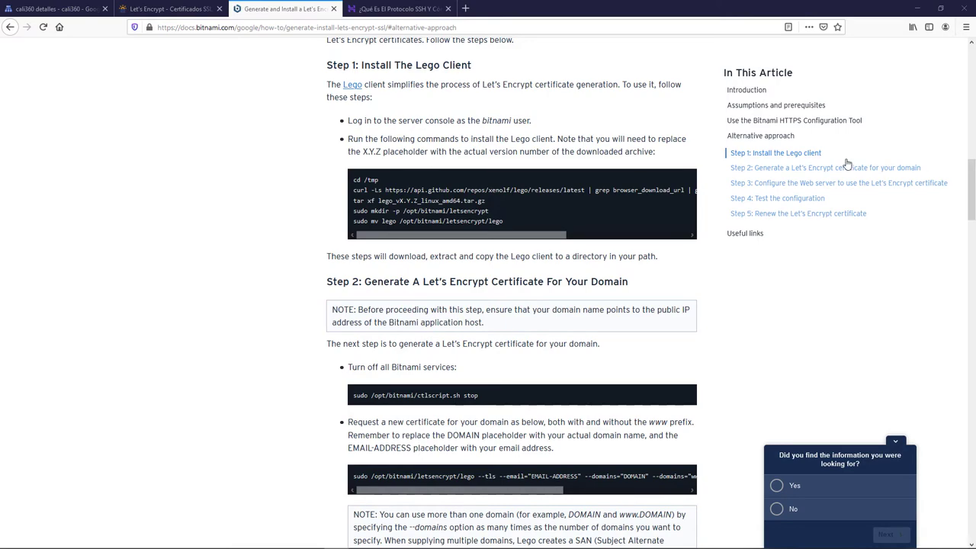
click(402, 10)
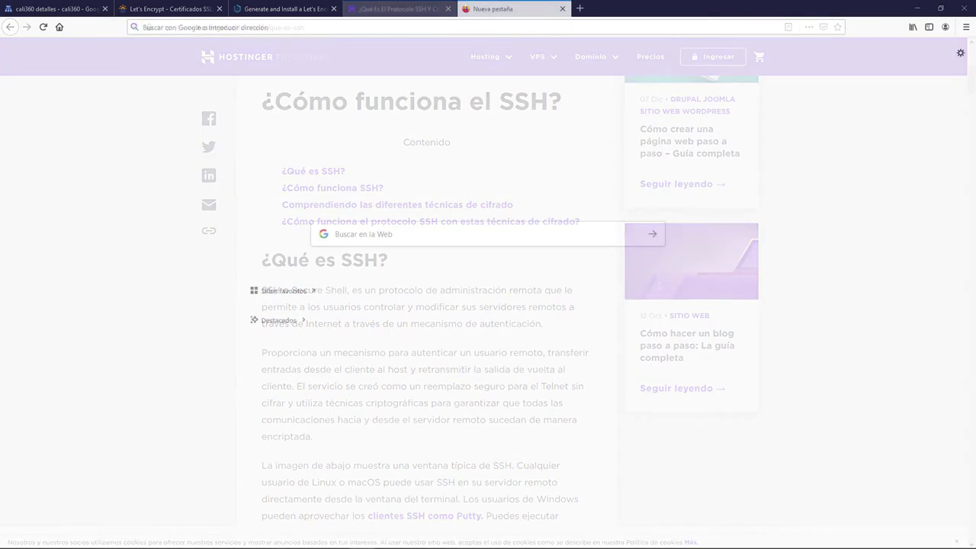
- Search Google for 'puttygen' and open the PuTTYgen download site
click(342, 234)
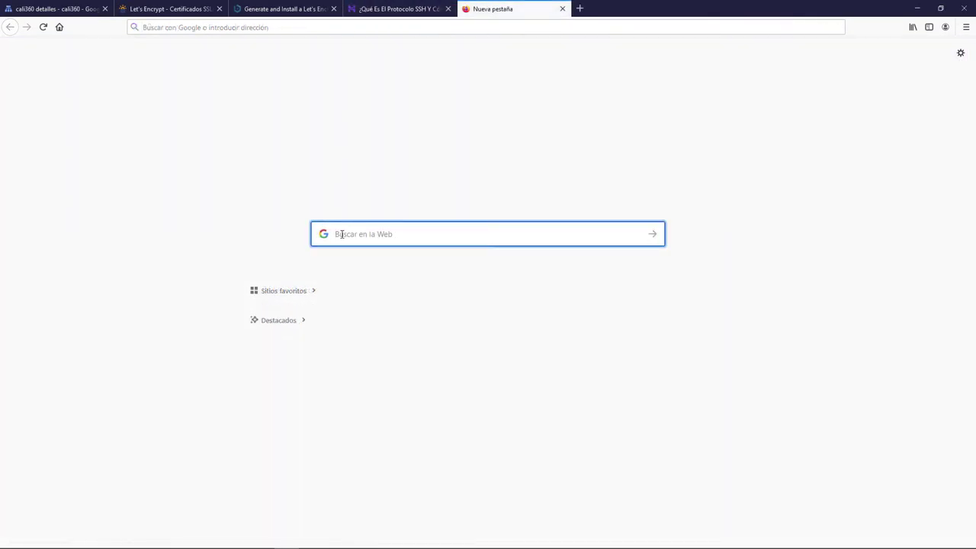
text(putty)
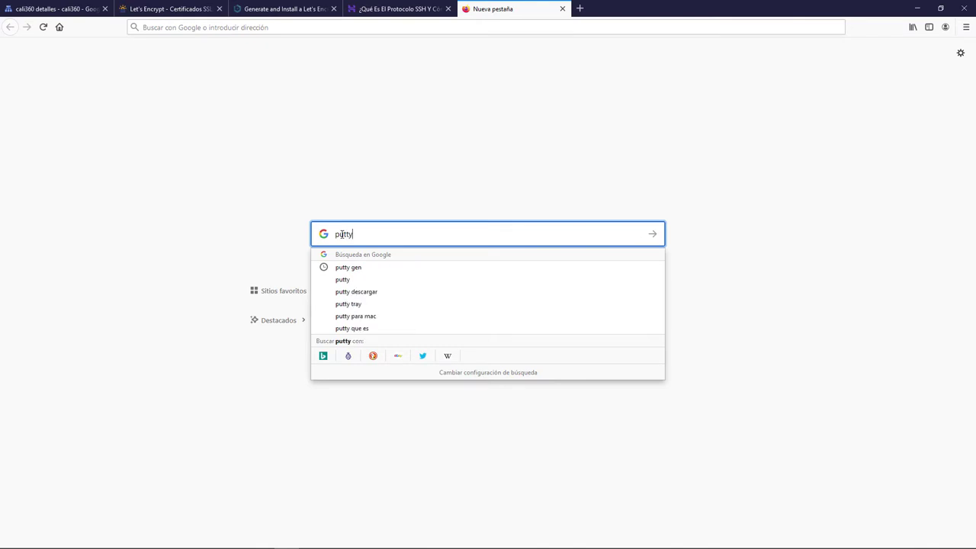
text(gen)
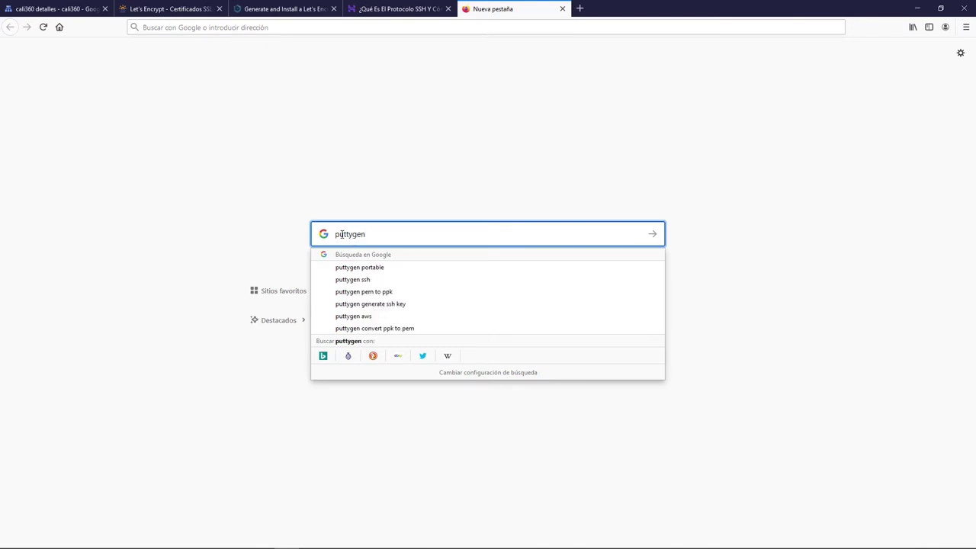
click(658, 240)
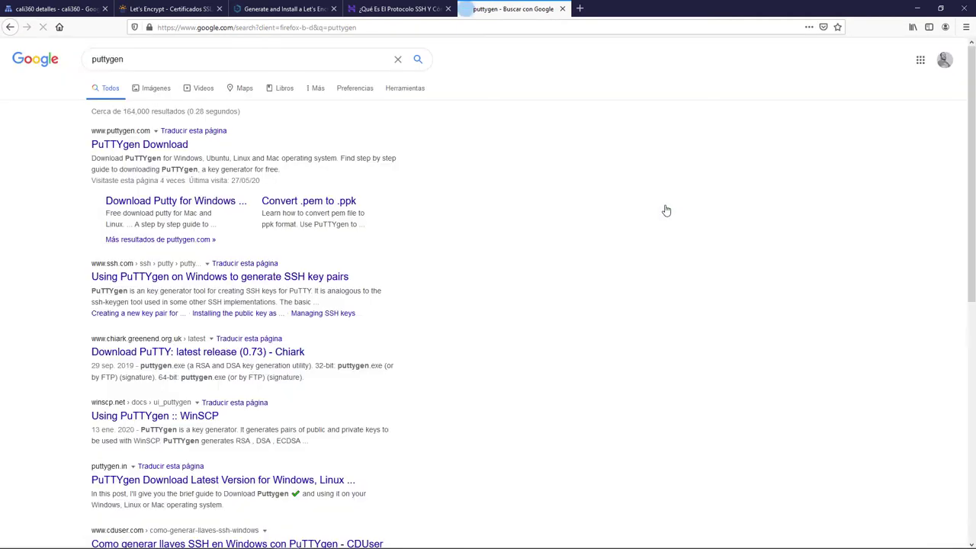
click(148, 145)
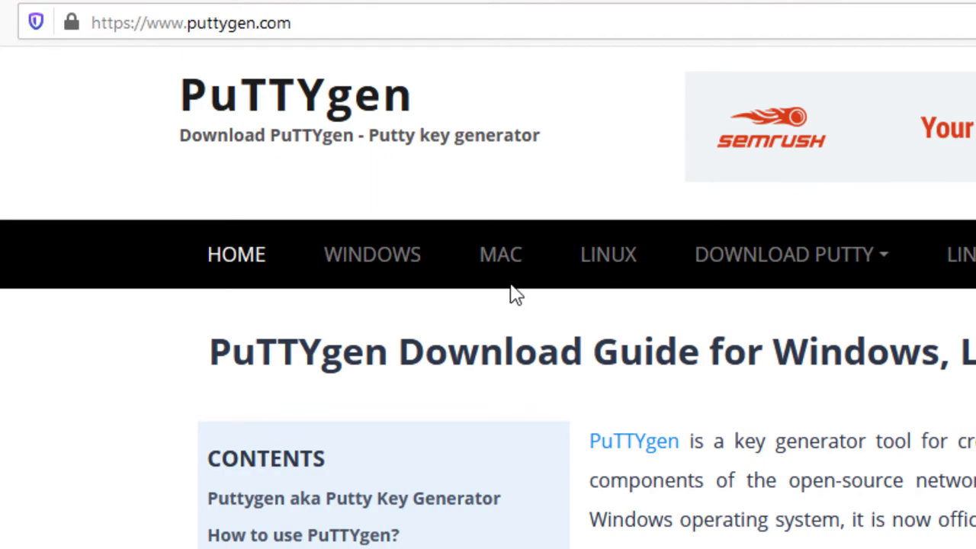
- Download and save putty-64bit-0.73-installer.msi from the PuTTY for Windows page
mouse_move(802, 273)
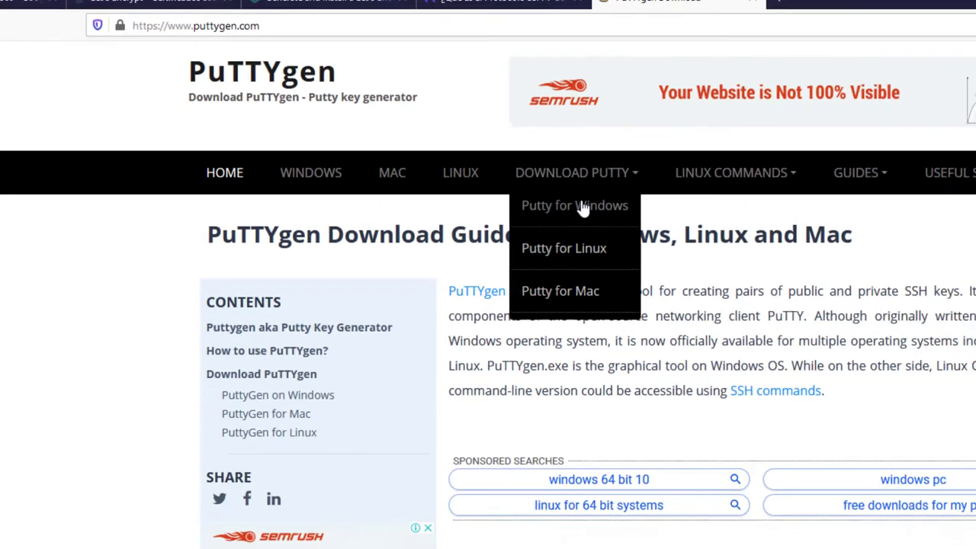
click(801, 303)
scroll(597, 289, down, 5)
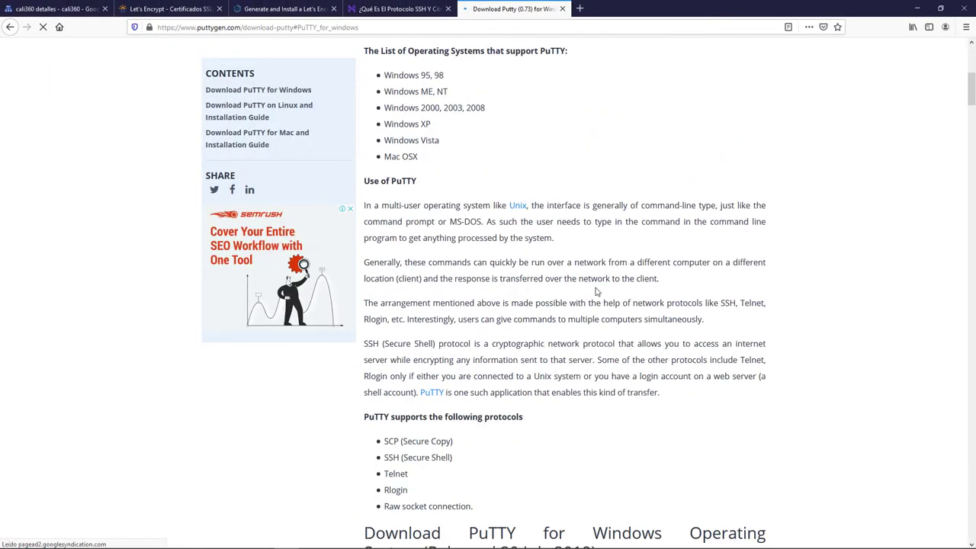
scroll(596, 292, down, 4)
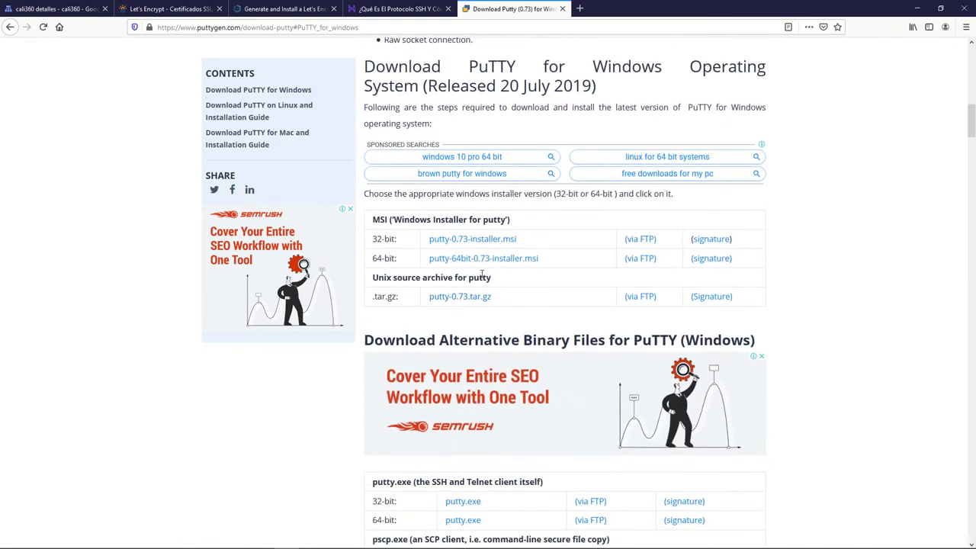
click(481, 259)
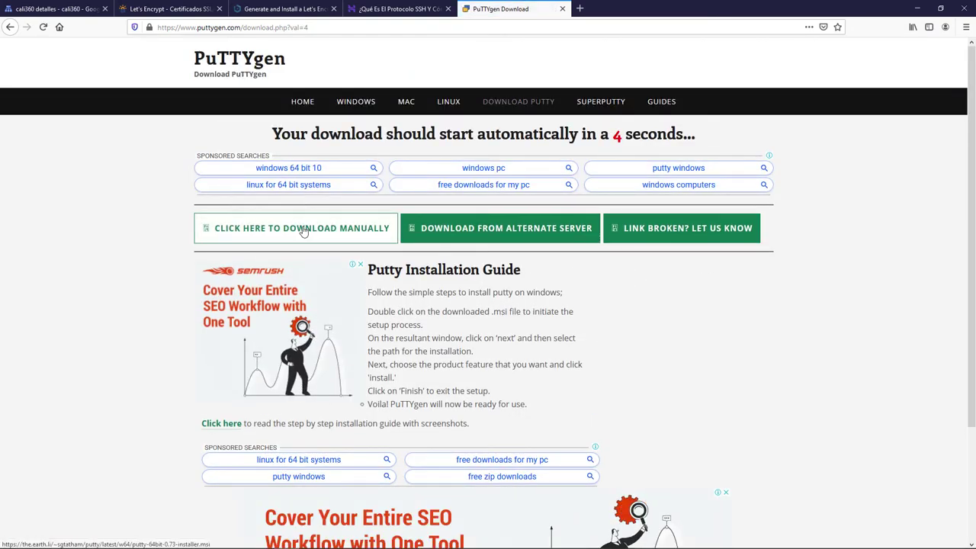
click(303, 230)
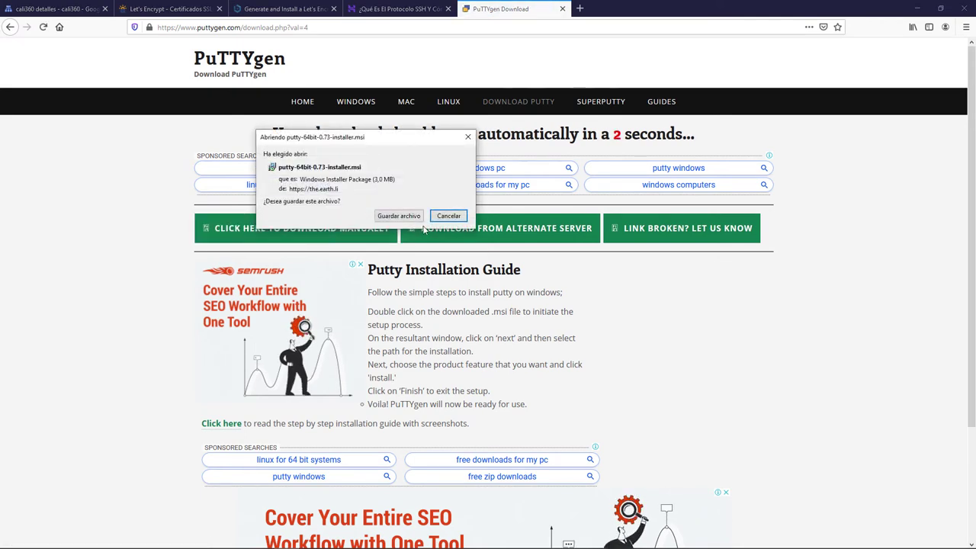
click(417, 216)
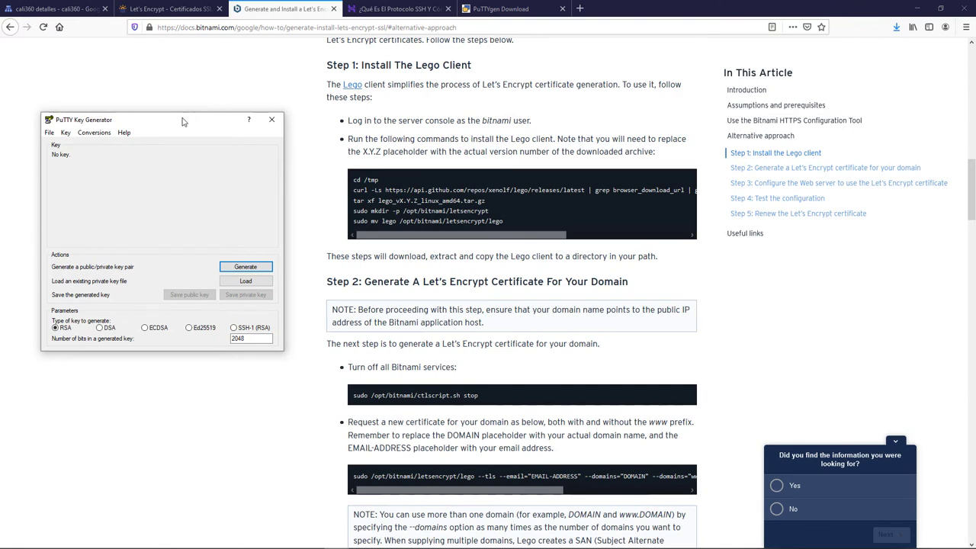
- Generate a new RSA key pair with the key comment bitnami
click(244, 268)
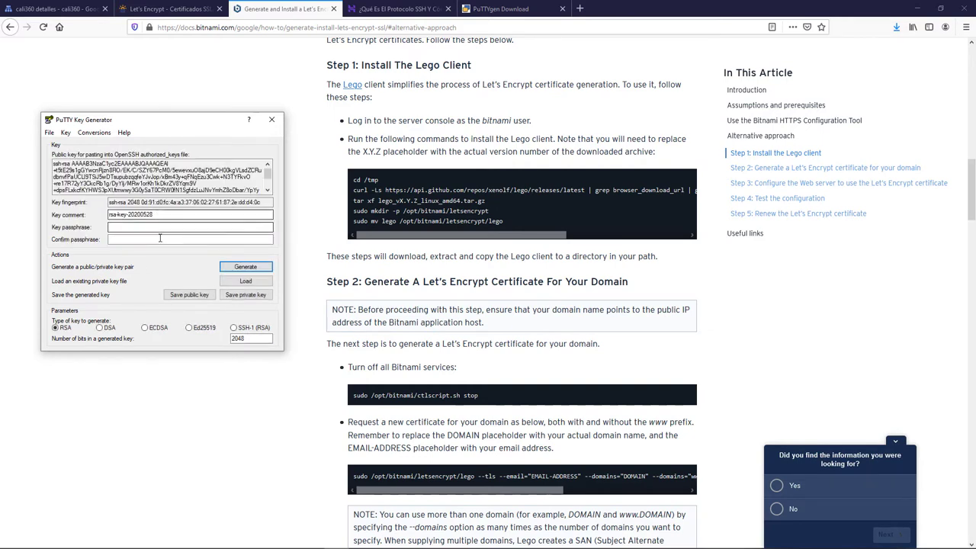
drag(157, 215, 109, 215)
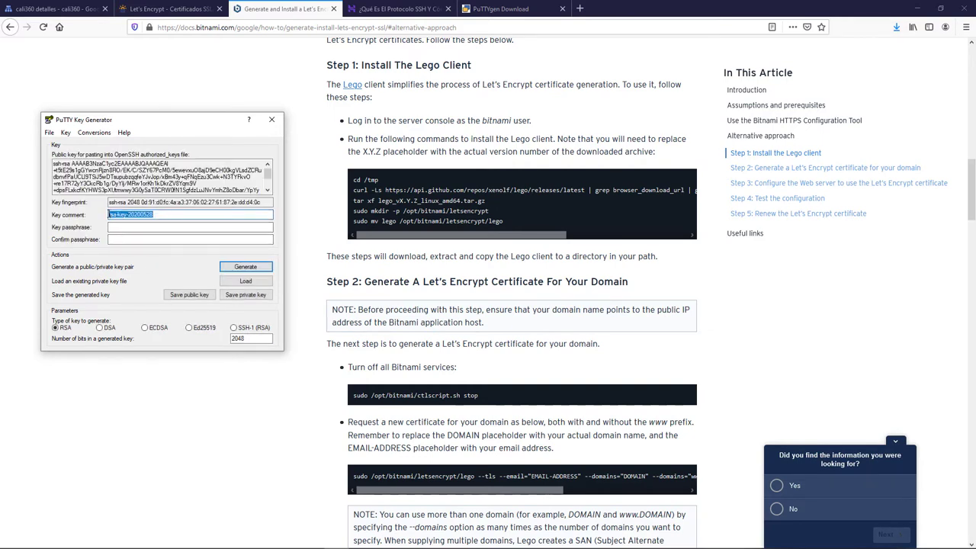
text(bitnami)
- Save the private key as bitnami without a passphrase, overwriting the existing file
click(245, 295)
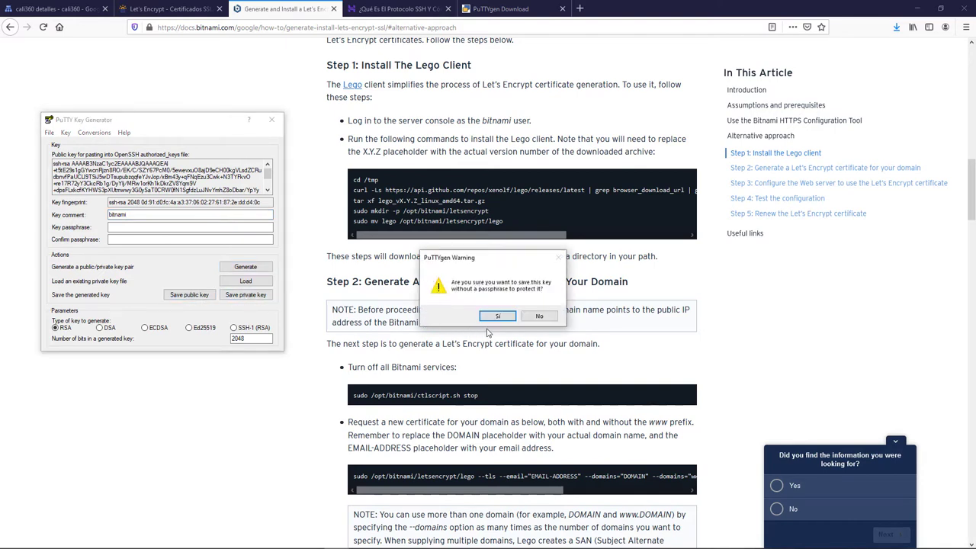
click(498, 317)
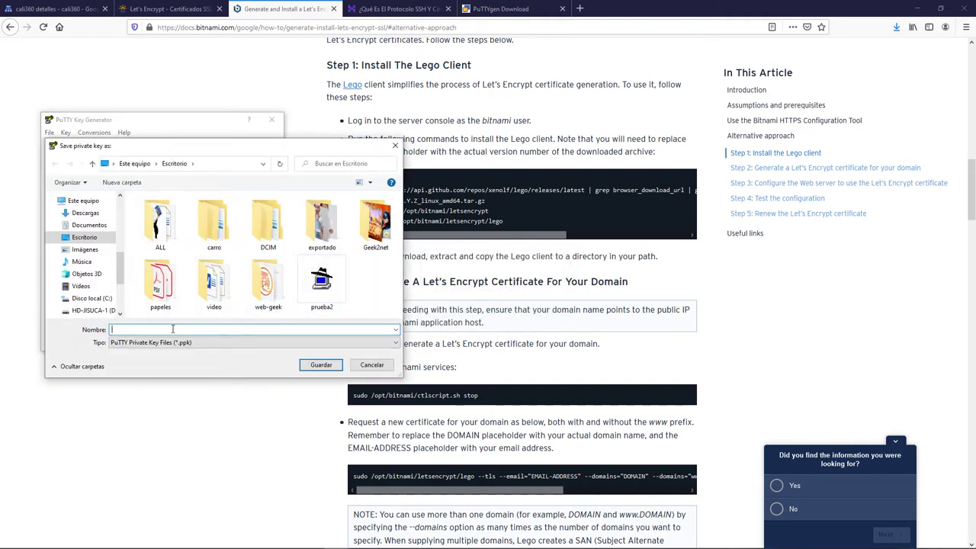
text(bitna)
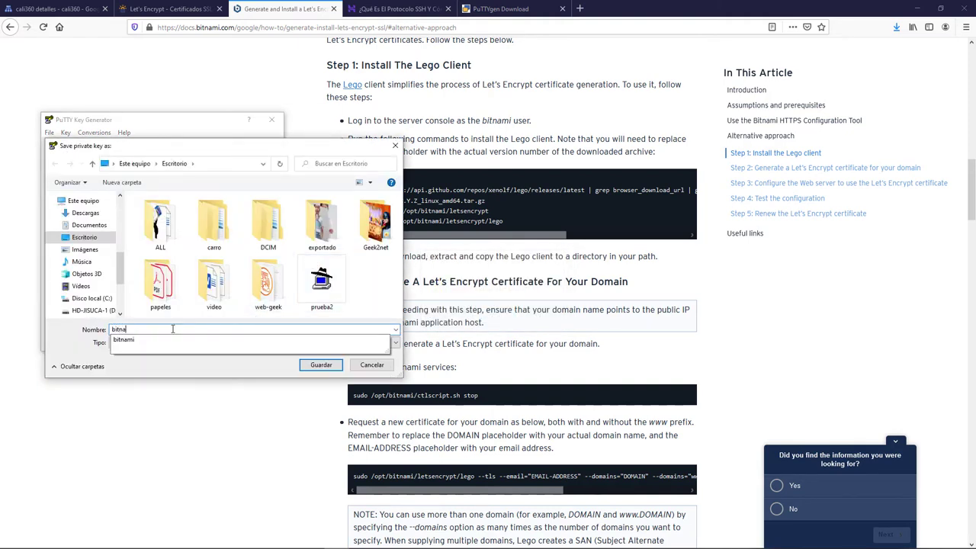
text(mi)
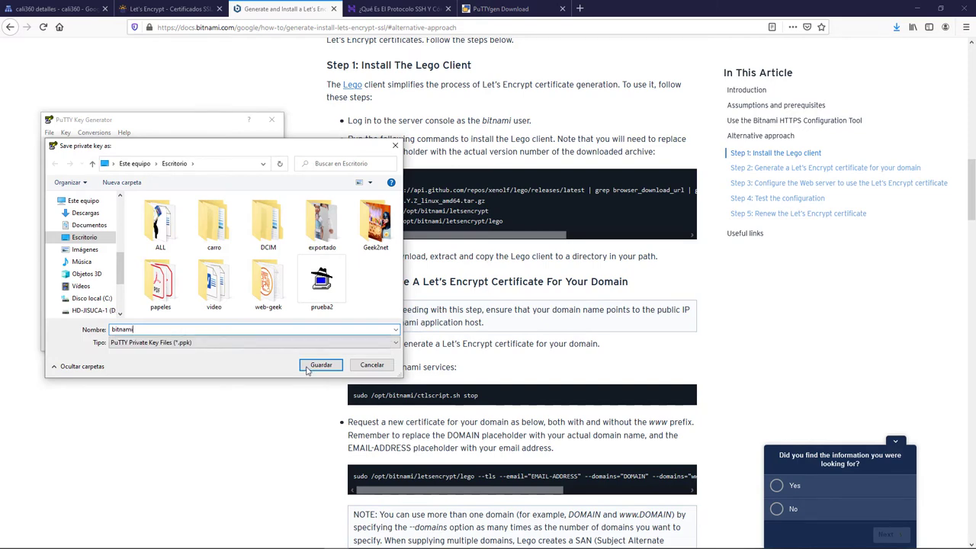
click(321, 366)
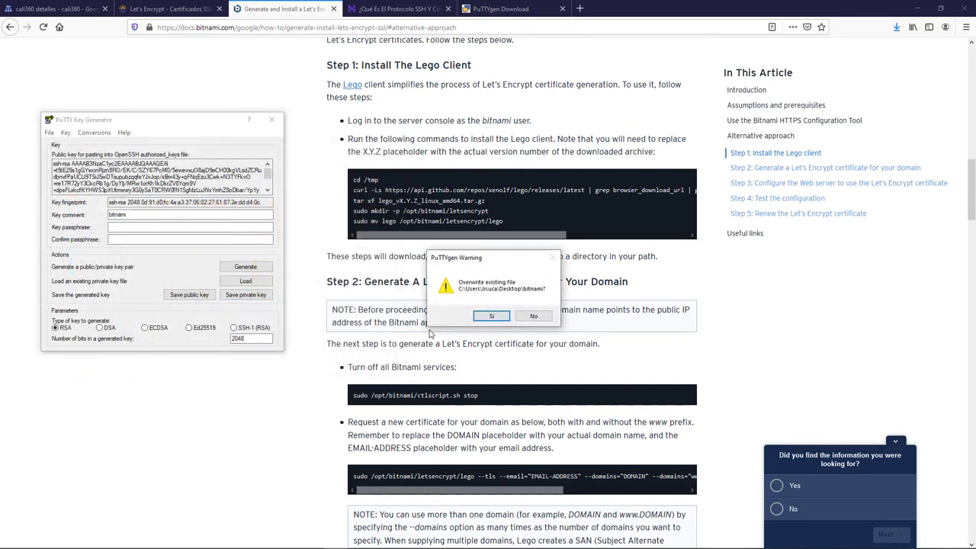
click(494, 316)
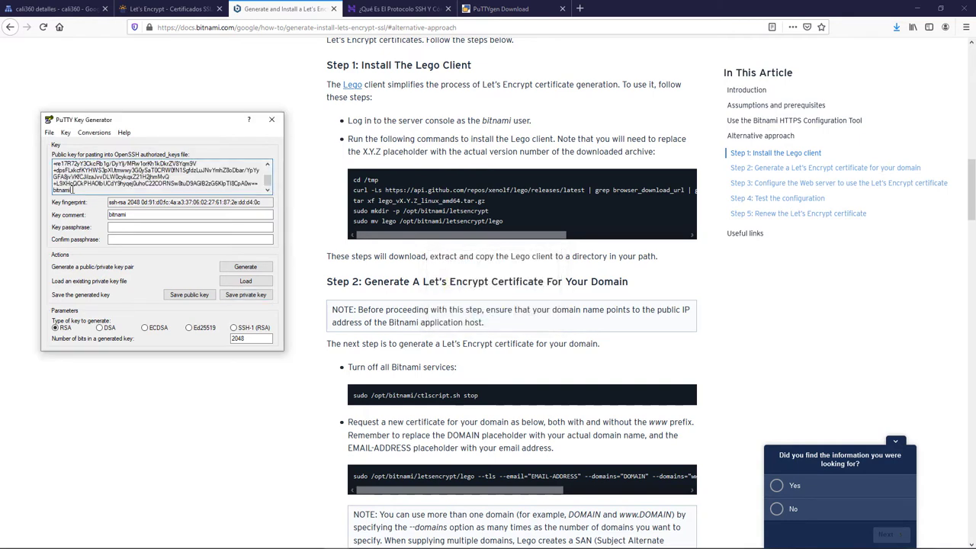
- Copy the full public key text
drag(264, 190, 31, 144)
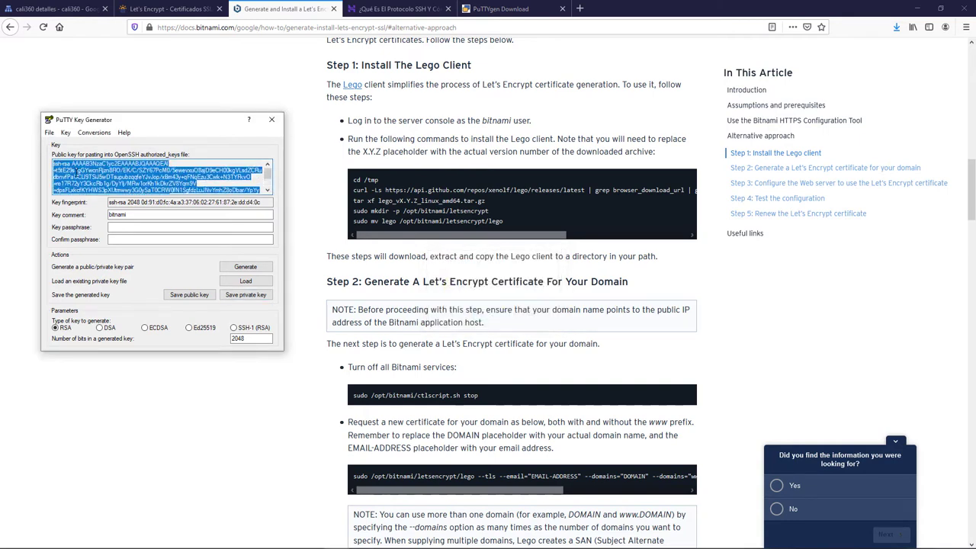
right_click(74, 172)
click(101, 207)
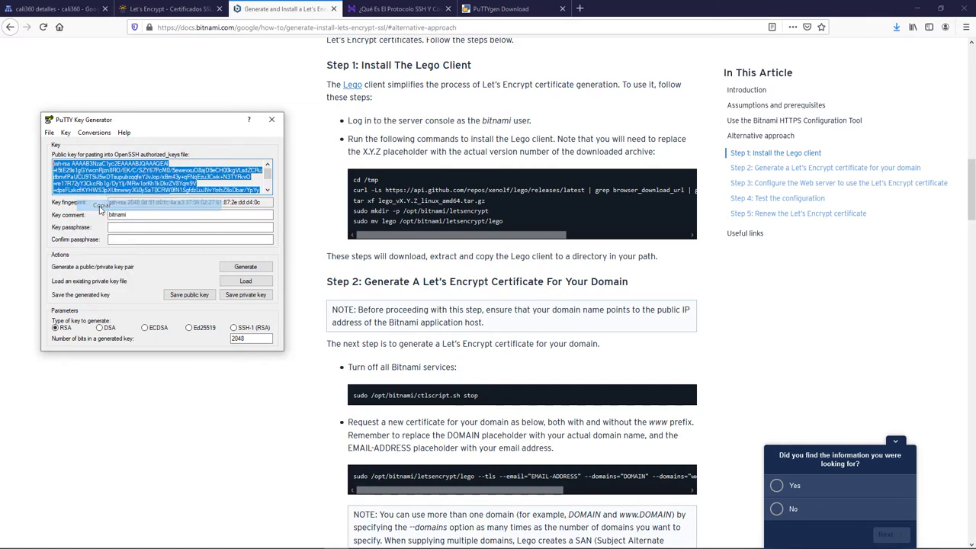
click(46, 10)
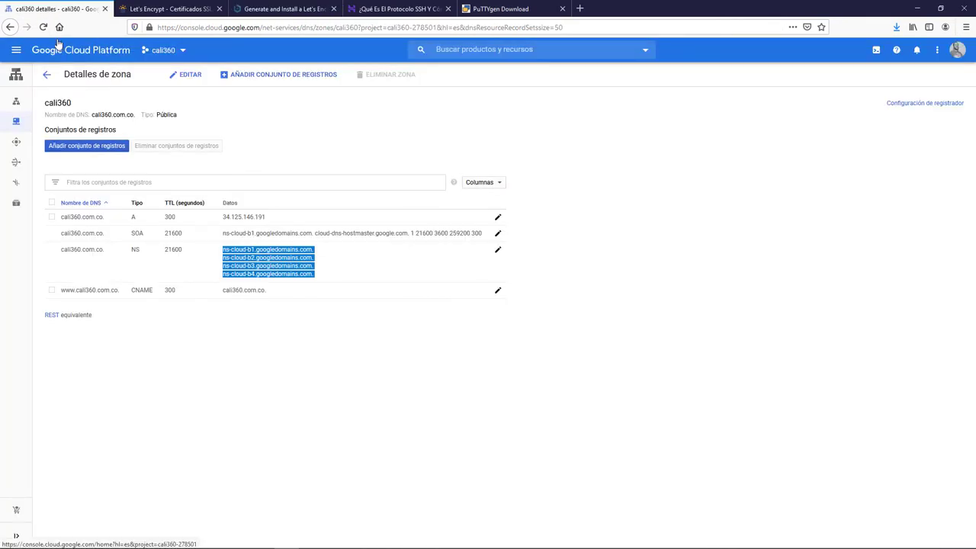
- Go to Compute Engine VM instances and open wordpresspro-1-vm's details
click(17, 50)
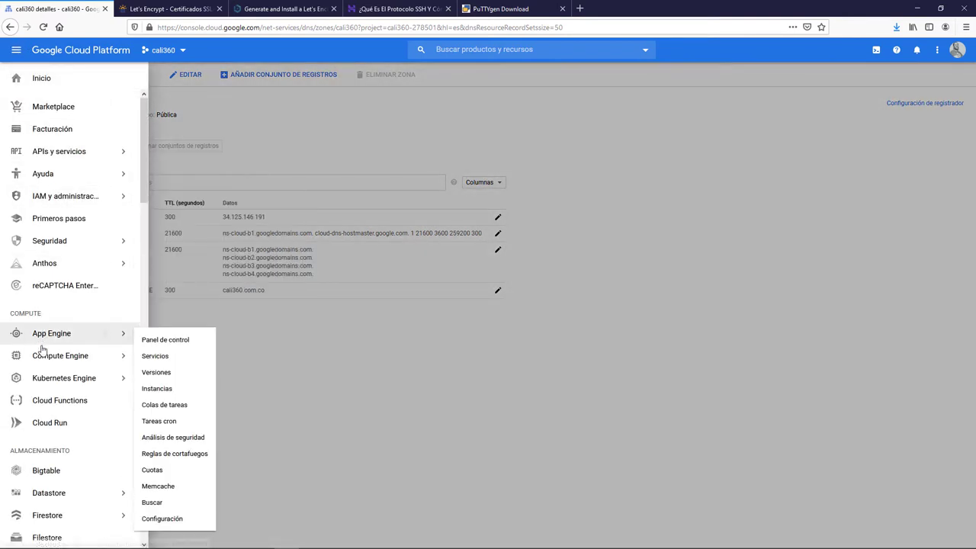
mouse_move(44, 363)
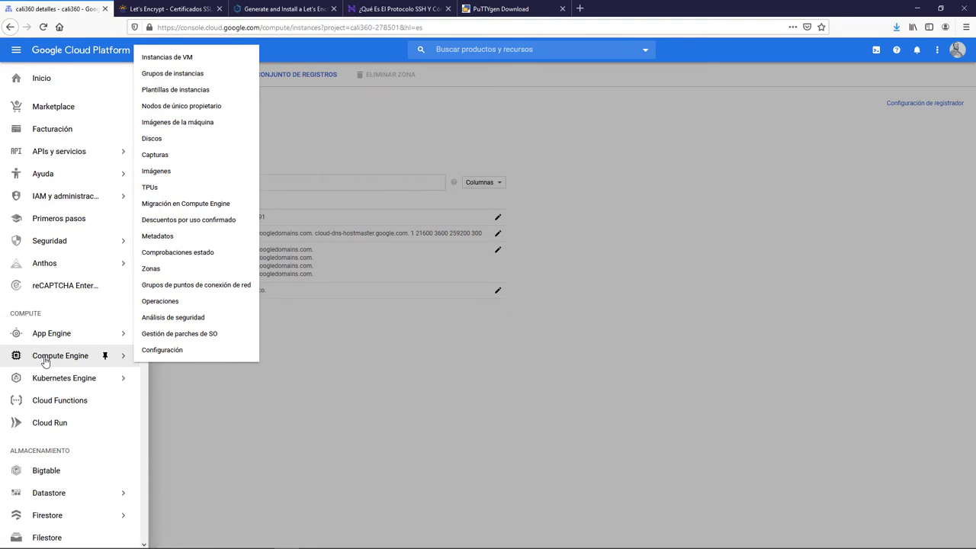
click(44, 363)
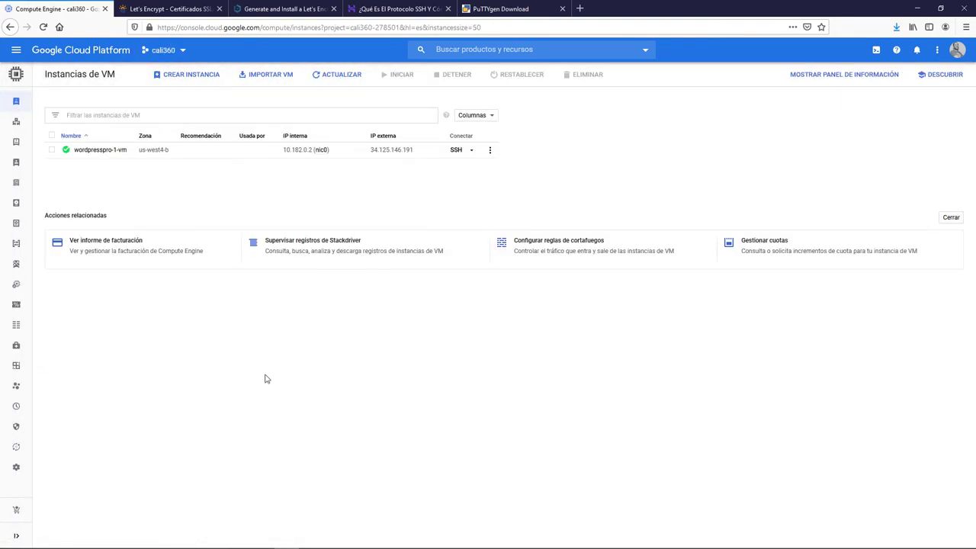
click(98, 150)
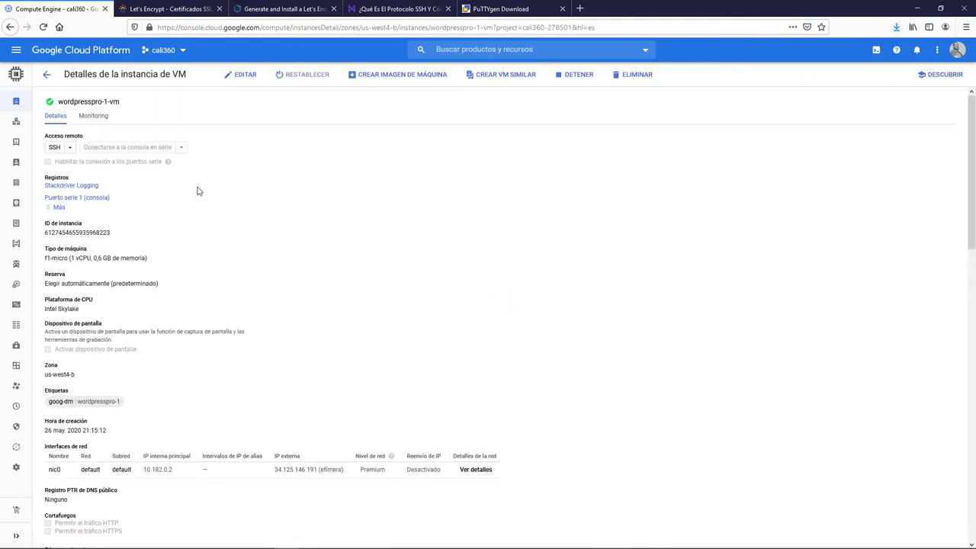
- Edit the instance and paste the bitnami public key into the SSH keys field
click(242, 79)
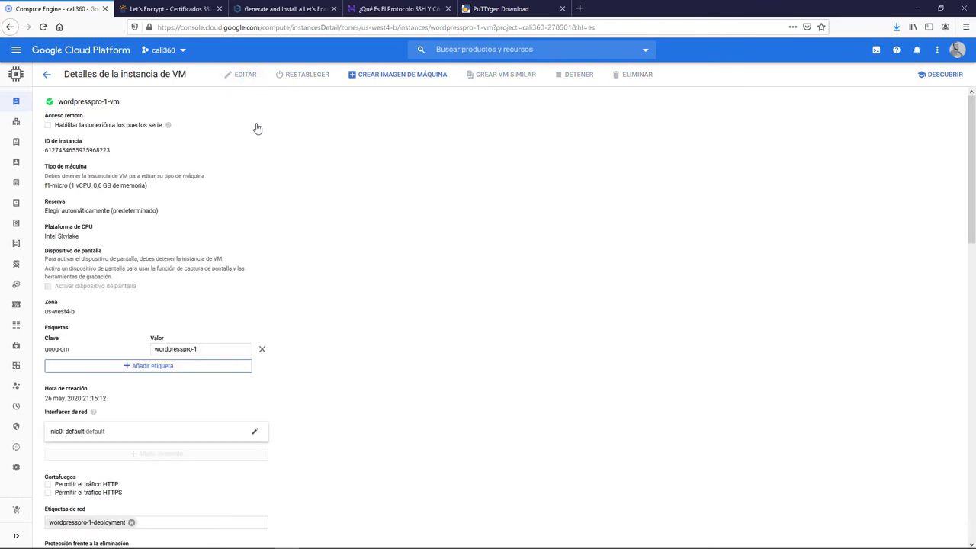
scroll(257, 127, down, 3)
scroll(258, 129, down, 5)
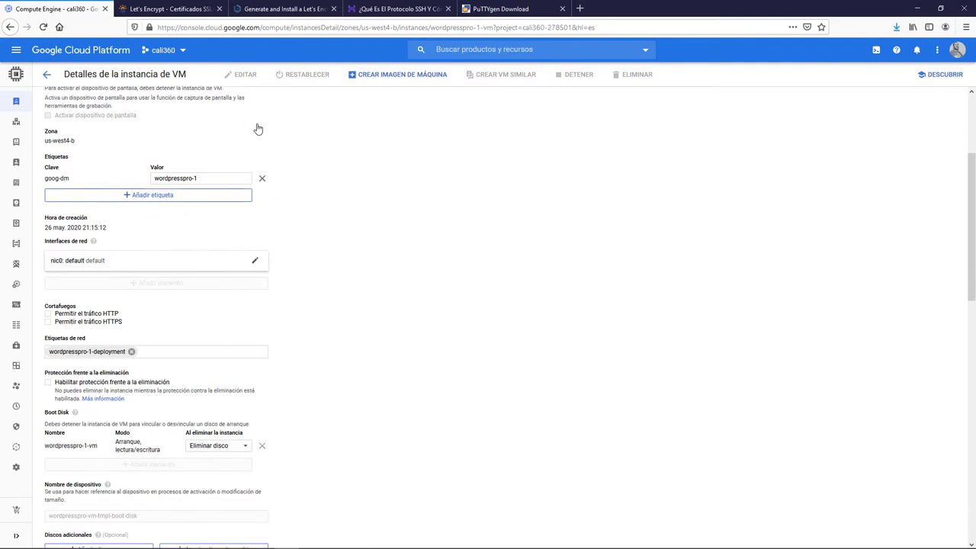
scroll(258, 129, down, 2)
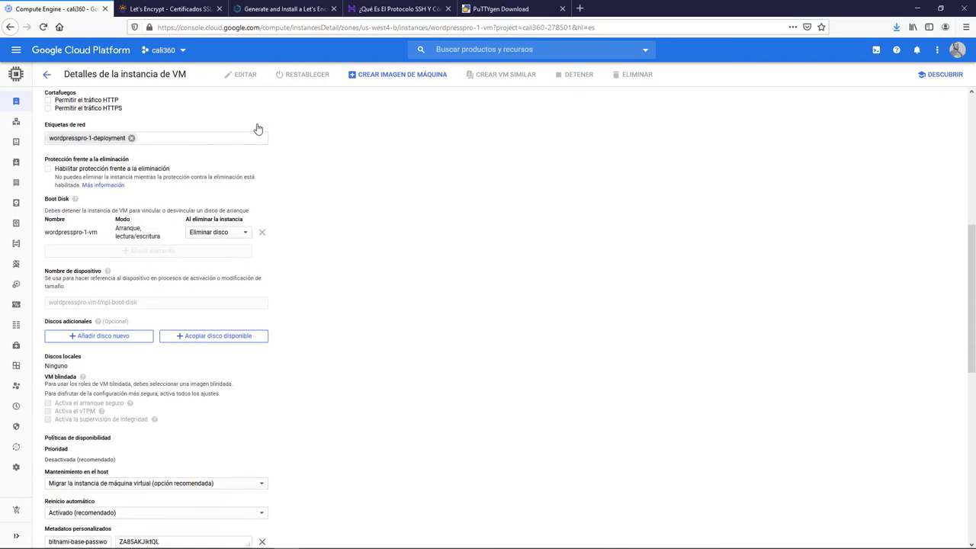
scroll(258, 129, down, 6)
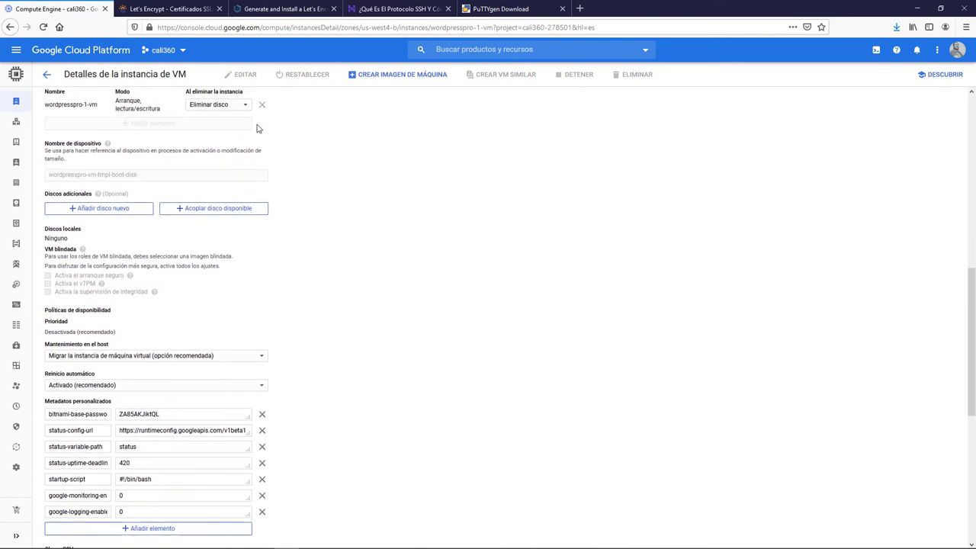
scroll(258, 129, down, 2)
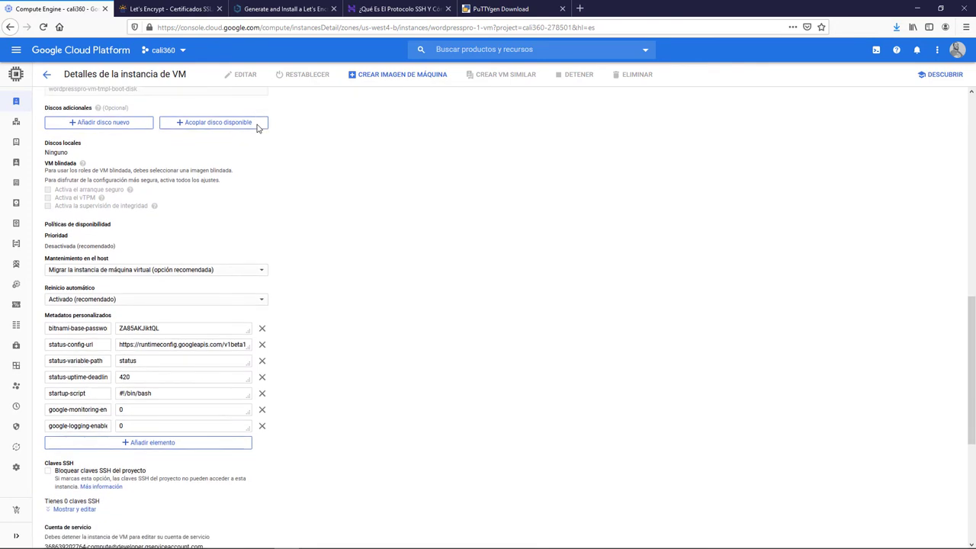
scroll(257, 129, down, 6)
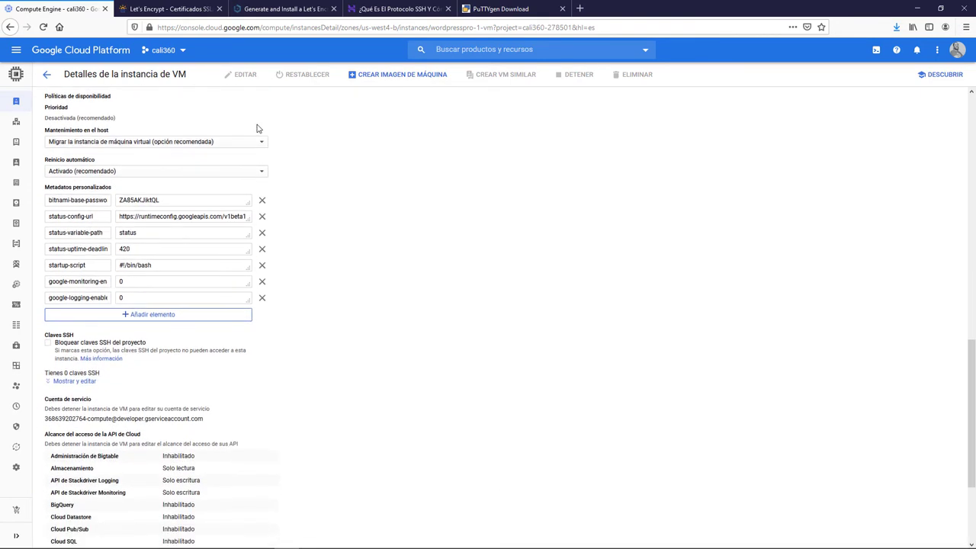
scroll(258, 129, down, 3)
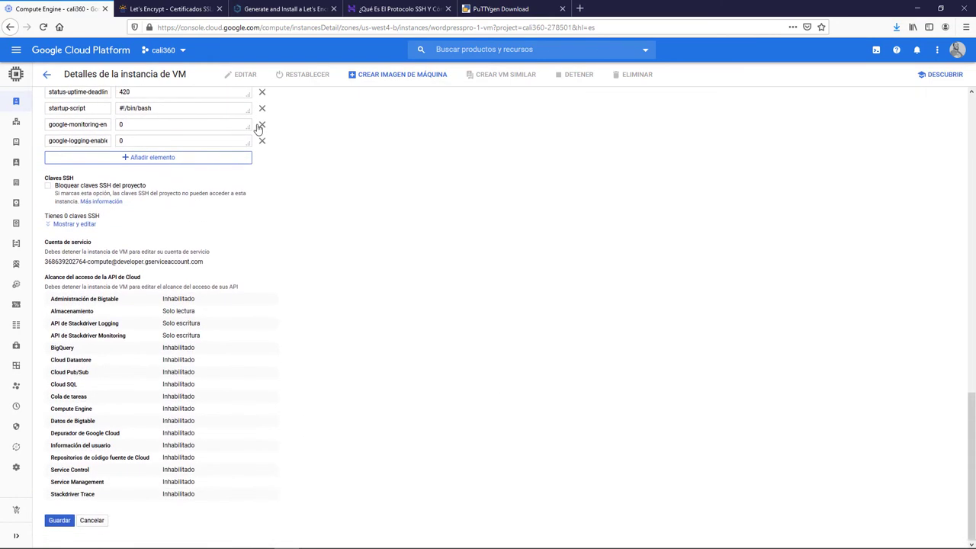
click(95, 227)
click(157, 232)
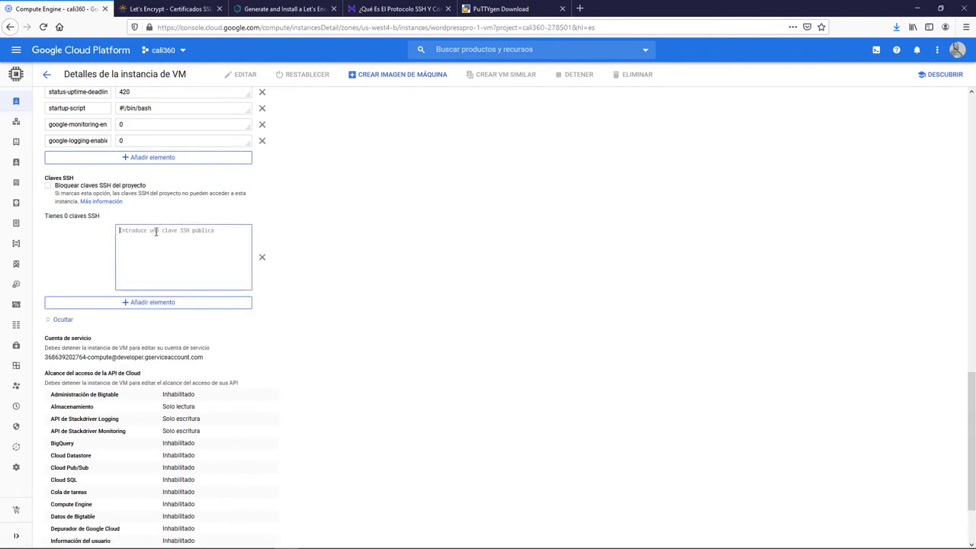
right_click(156, 232)
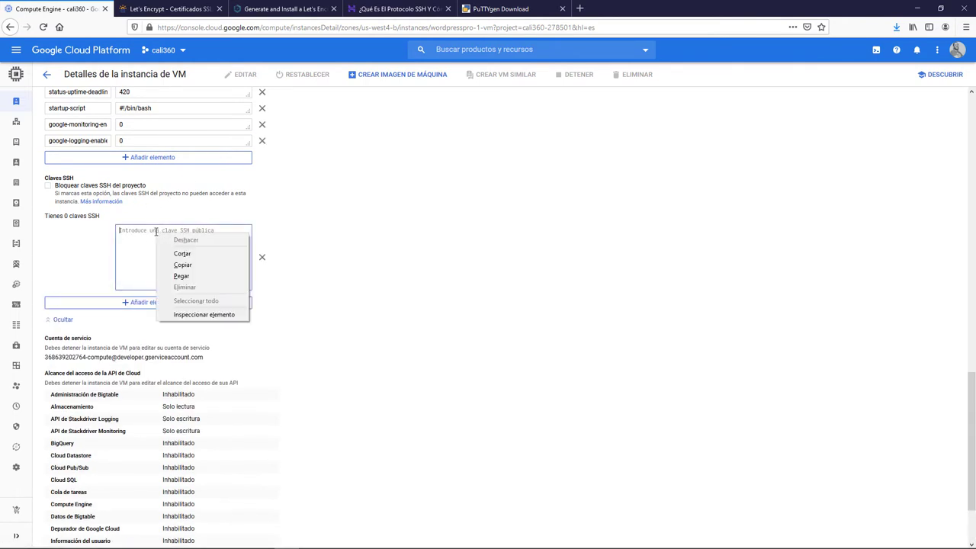
click(181, 276)
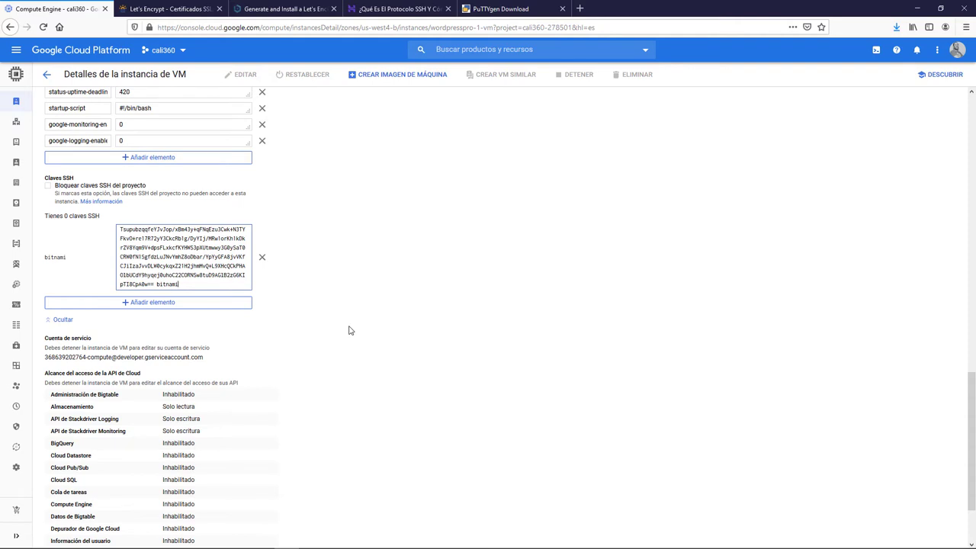
- Save the updated instance settings
scroll(350, 331, down, 2)
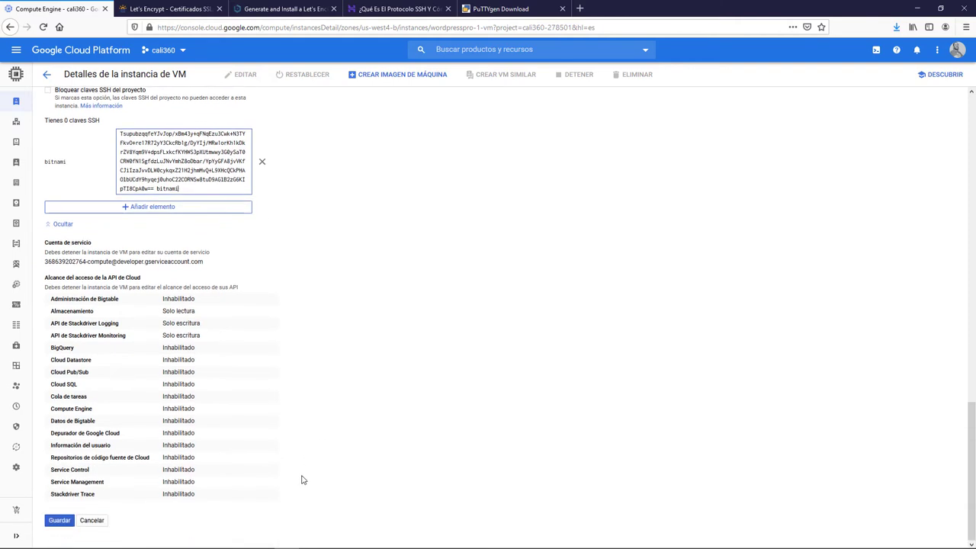
click(51, 524)
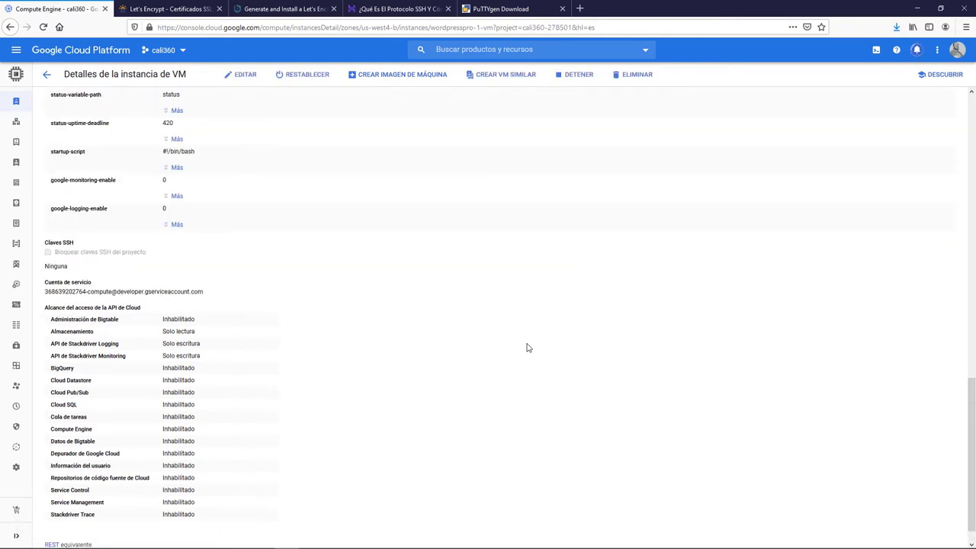
scroll(529, 344, up, 8)
scroll(532, 340, up, 2)
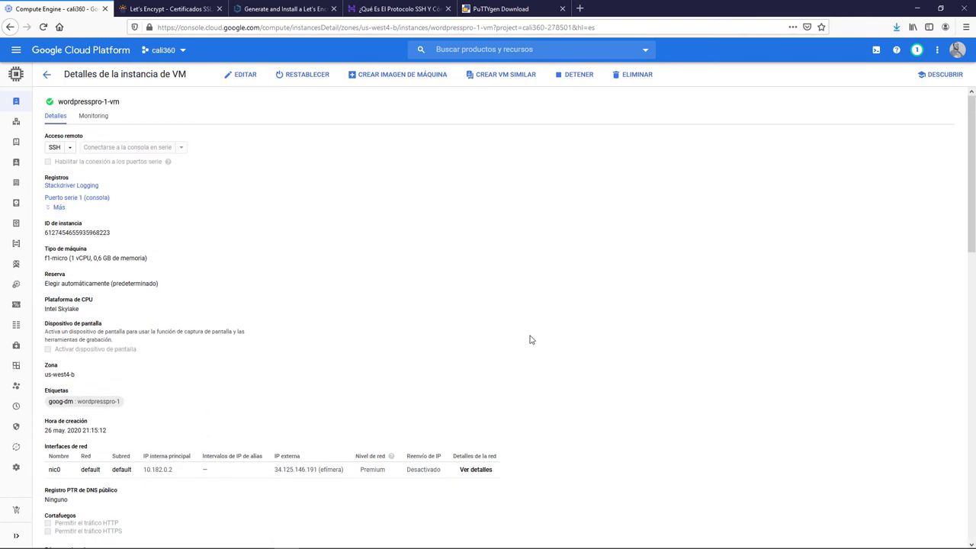
- SSH into wordpresspro-1-vm from the VM list and run sudo su - bitnami
click(47, 76)
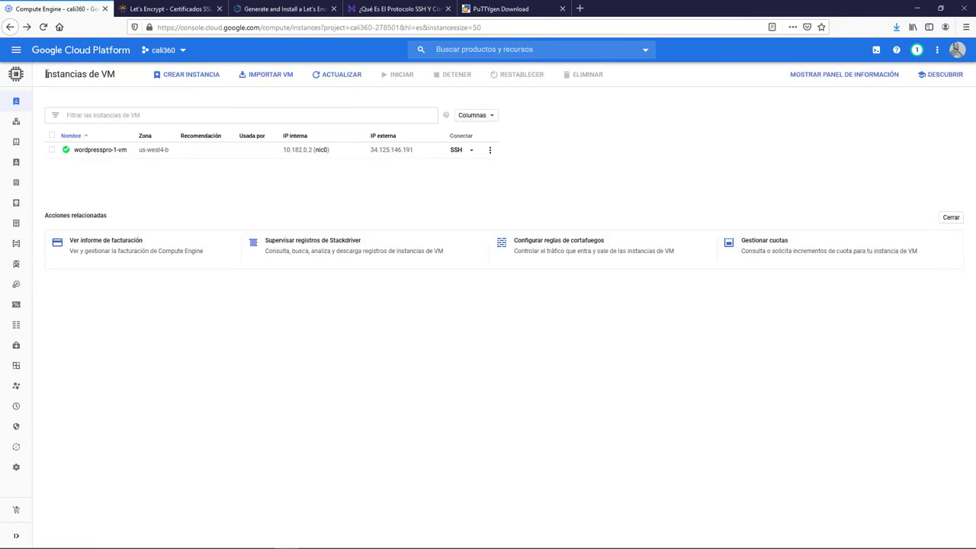
click(456, 150)
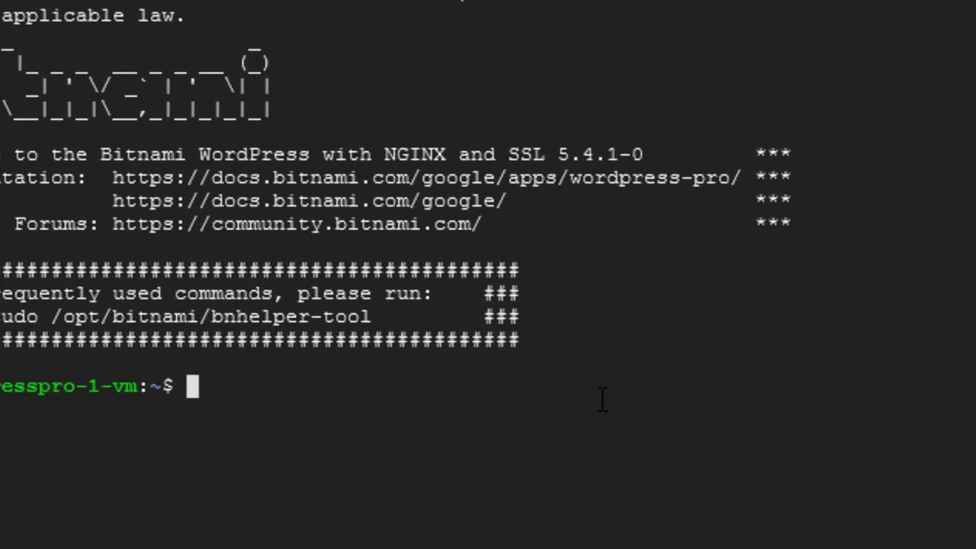
text(sud)
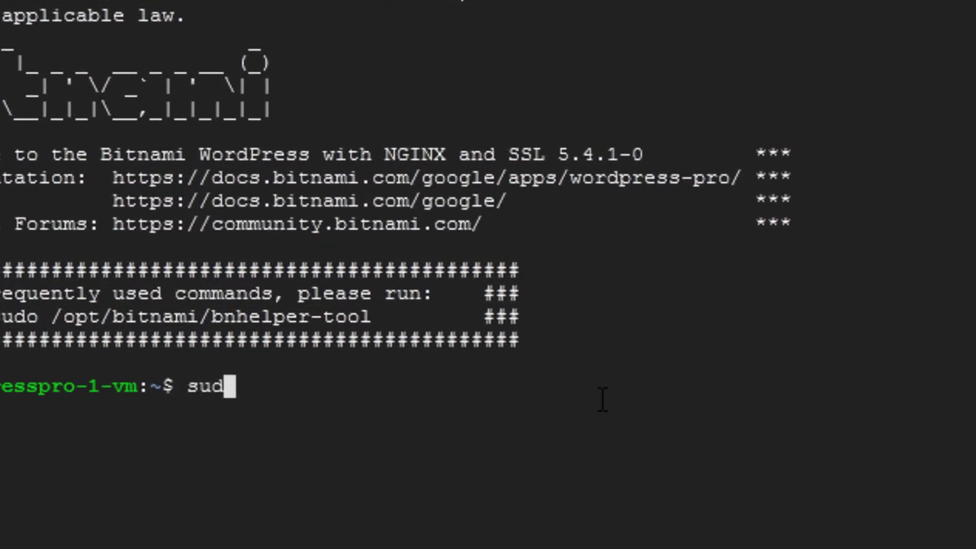
text(o su)
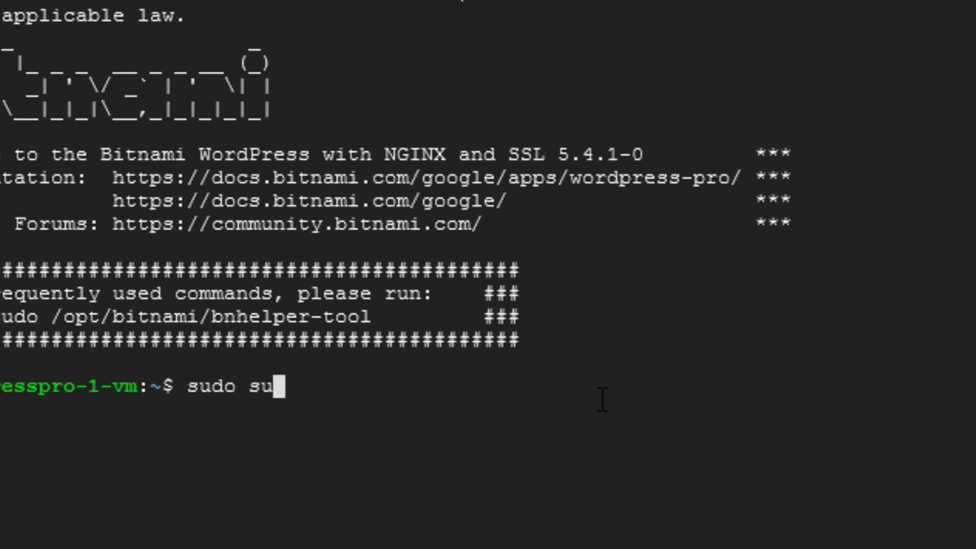
text( - b)
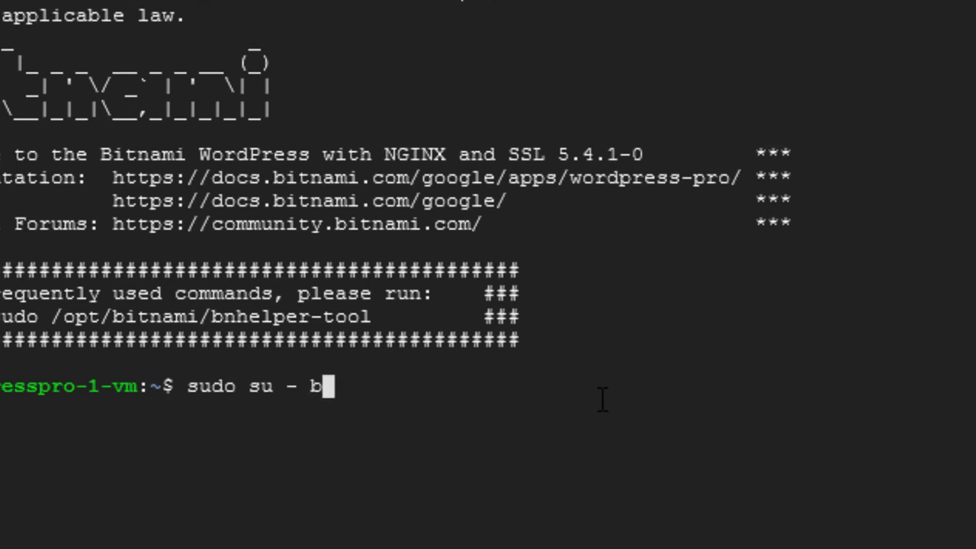
text(itnami)
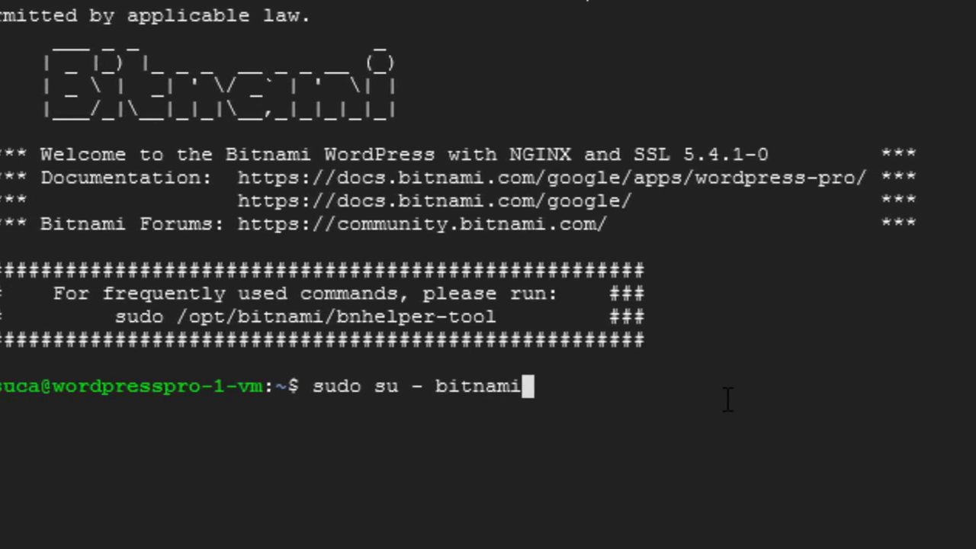
key(Return)
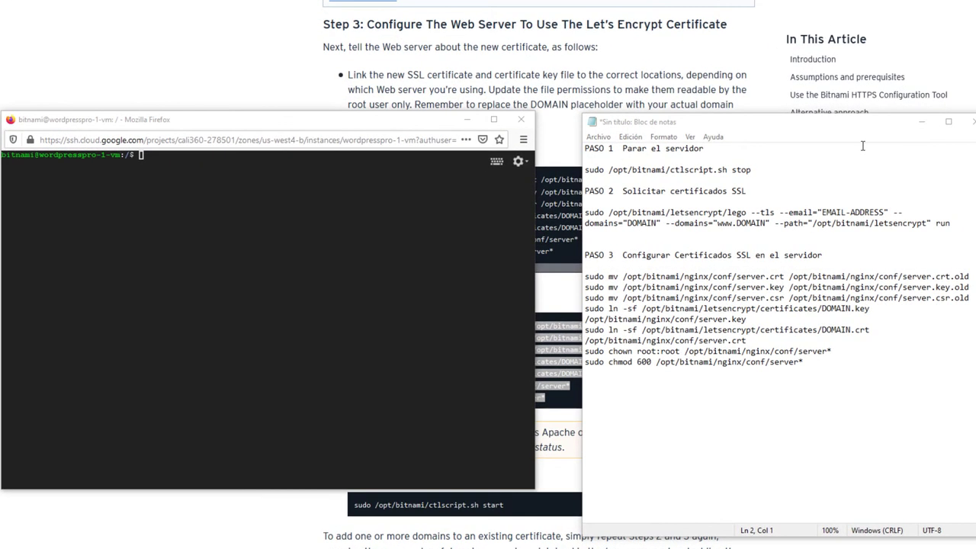
- Copy the ctlscript.sh stop command from Notepad and run it in the SSH terminal to stop Nginx, php-fpm and MySQL
drag(749, 168, 585, 170)
key(ctrl+c)
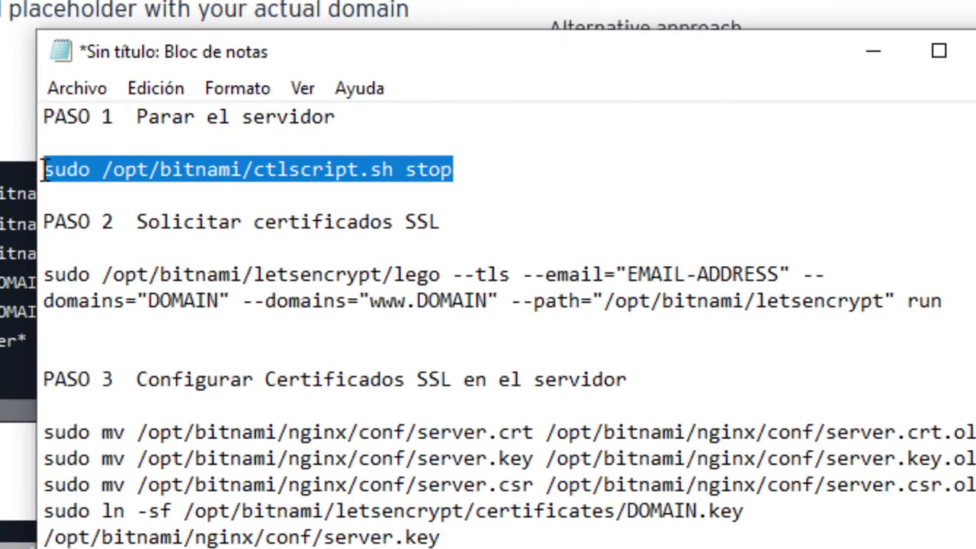
right_click(83, 168)
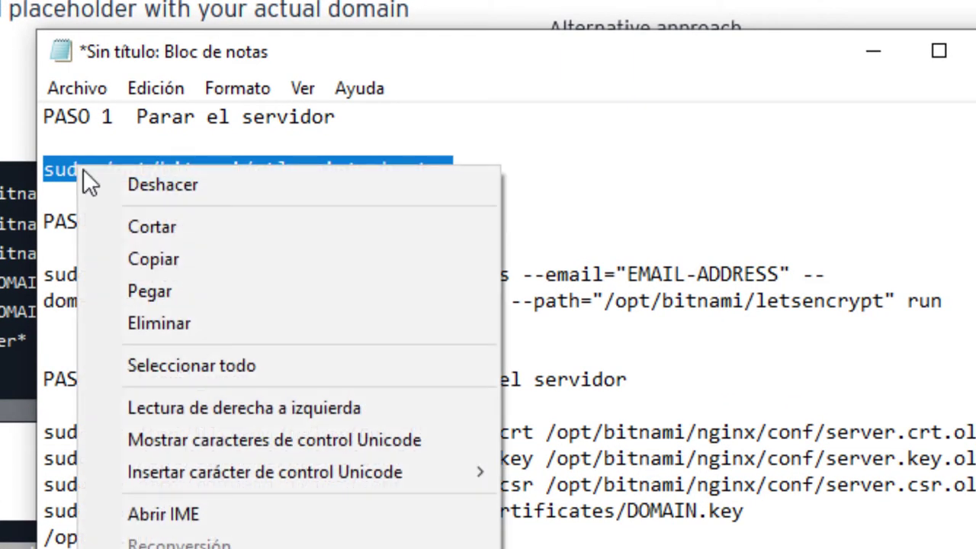
click(148, 258)
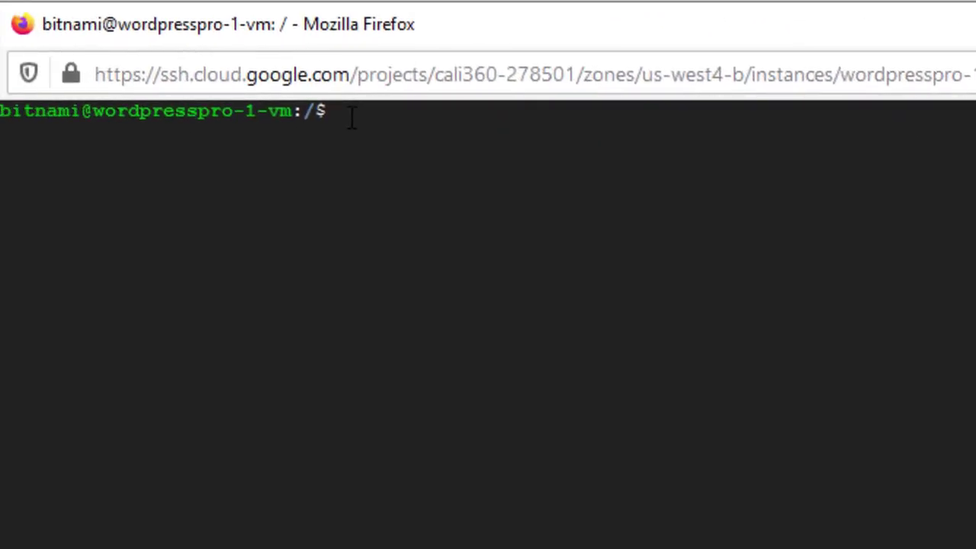
key(ctrl+v)
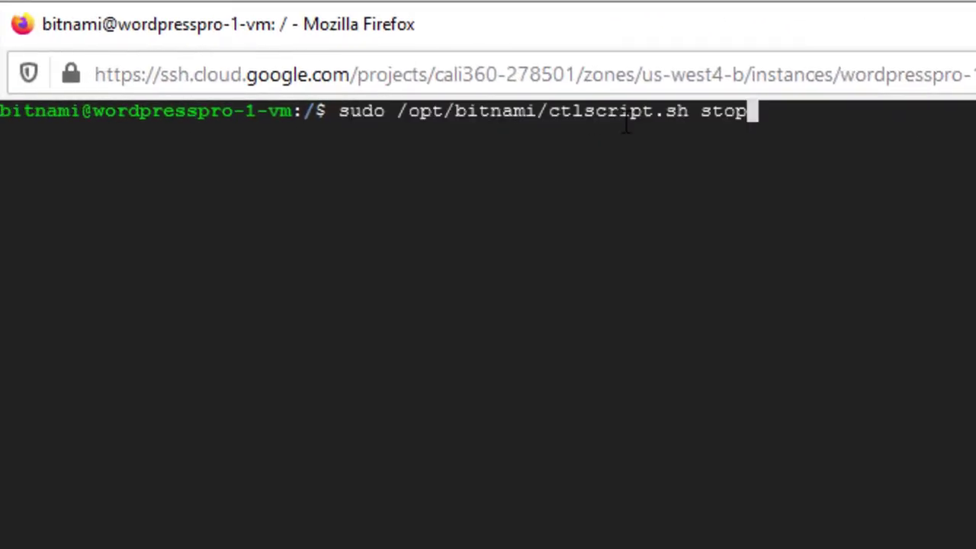
key(Return)
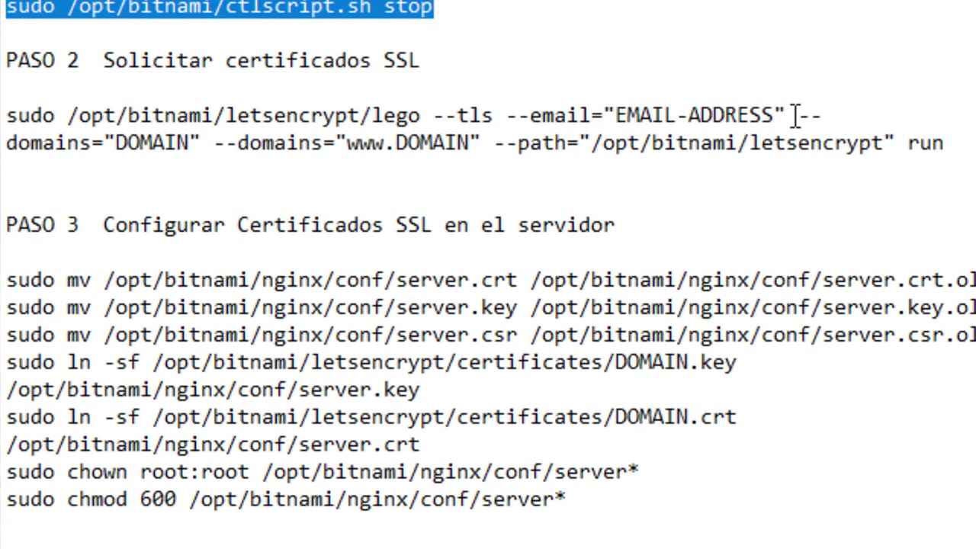
- Replace EMAIL-ADDRESS with the account e-mail and the first DOMAIN with cali360.com.co in the lego command
drag(775, 116, 615, 114)
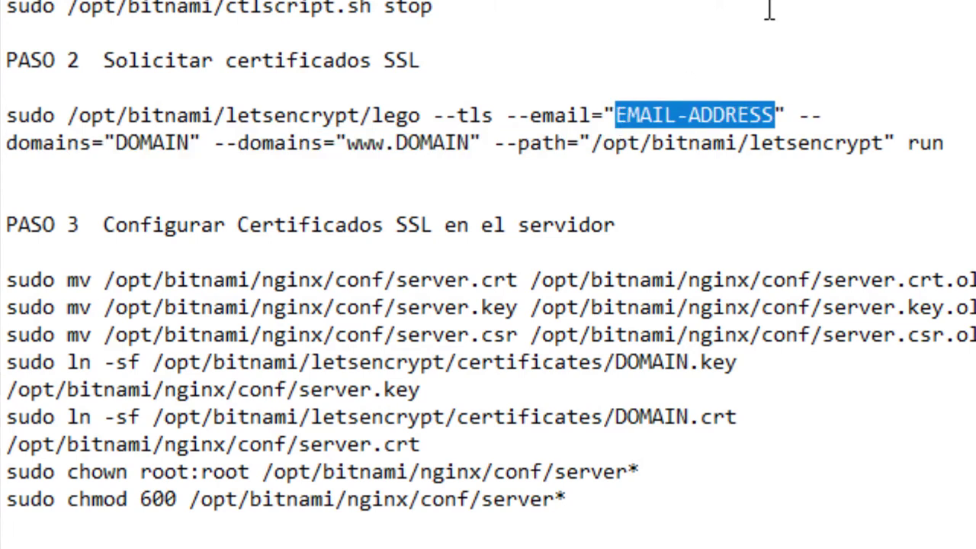
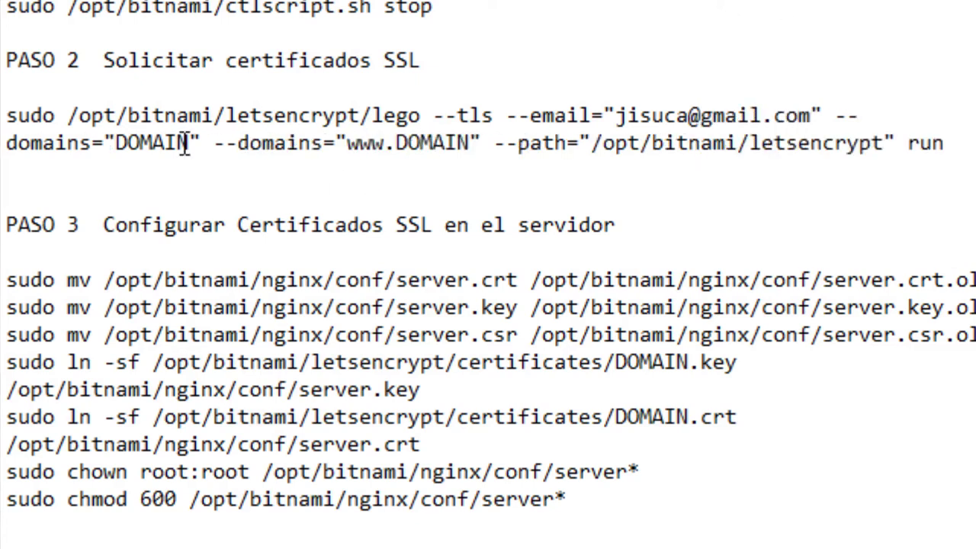
drag(189, 143, 116, 144)
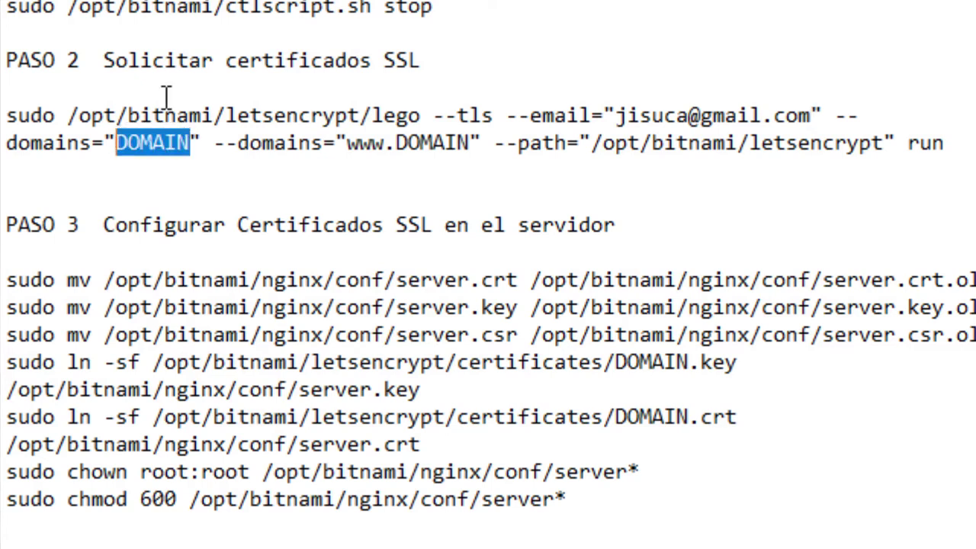
text(cali3)
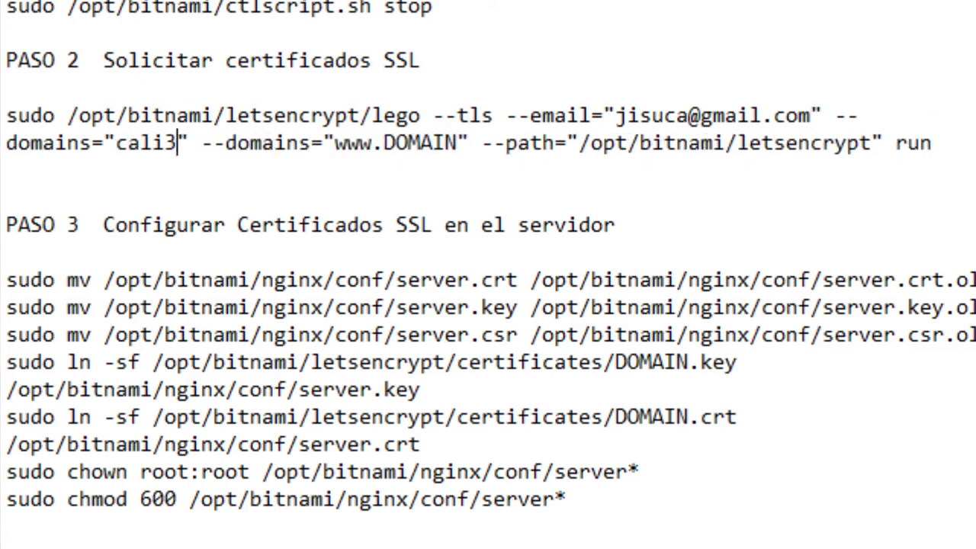
text(60.com)
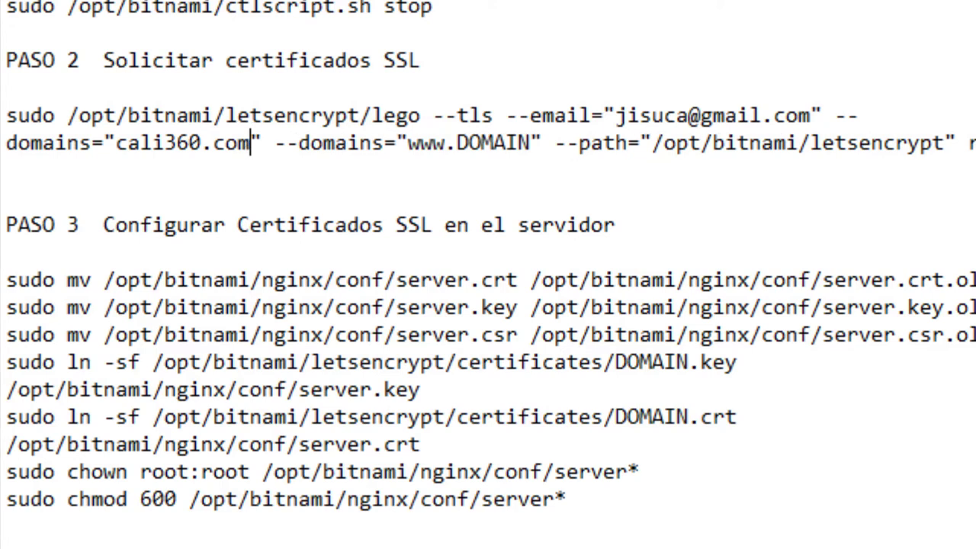
text(.co)
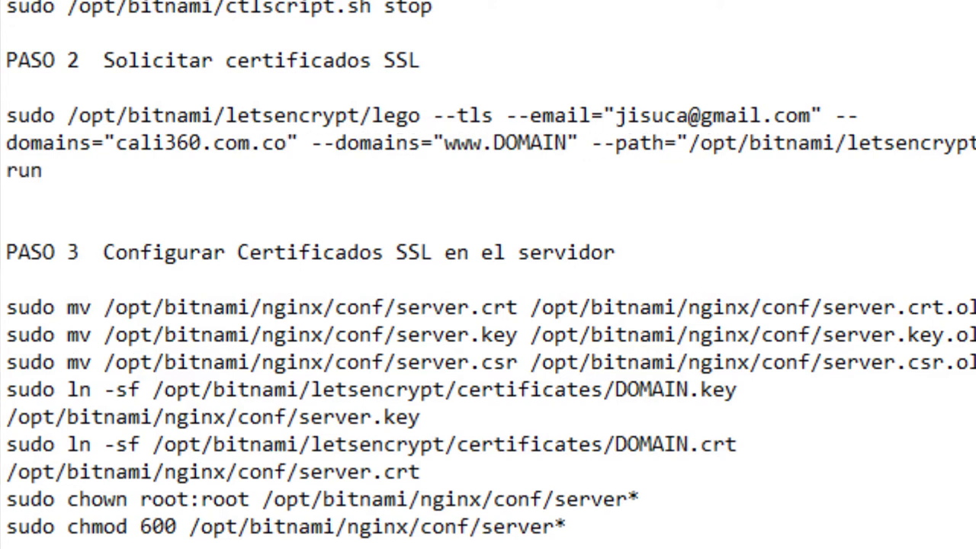